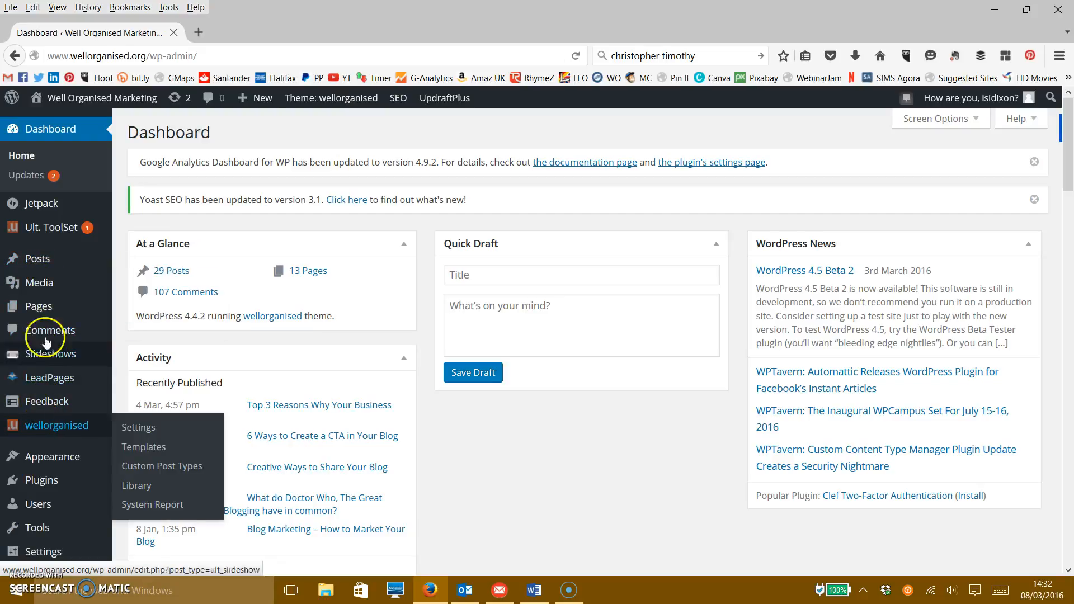
# - Create a new post titled "How to create a Blog Post"
pyautogui.moveTo(50, 259)
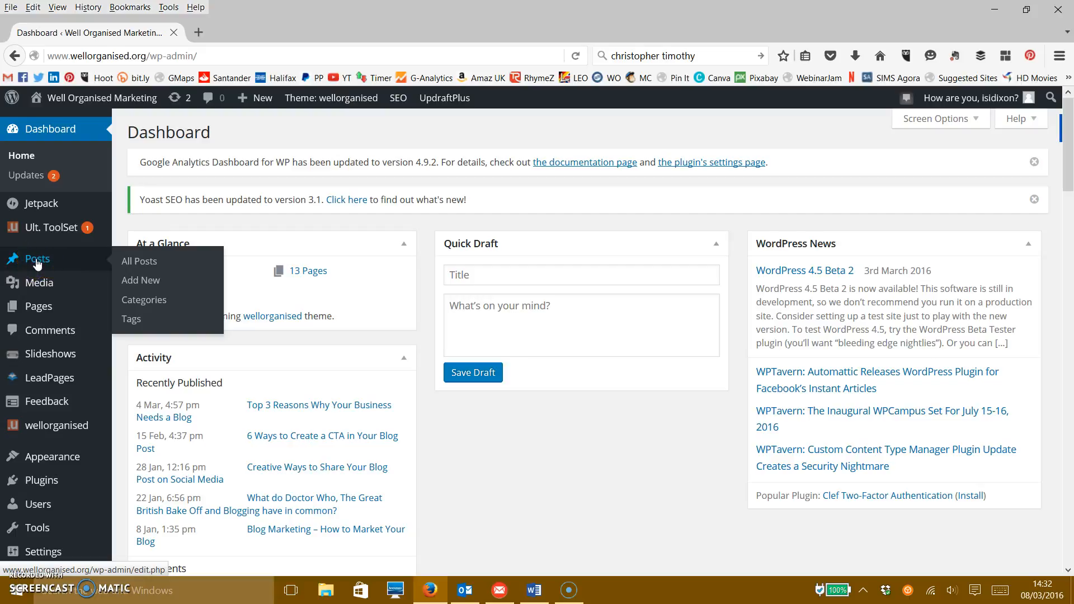
pyautogui.click(35, 262)
pyautogui.click(147, 283)
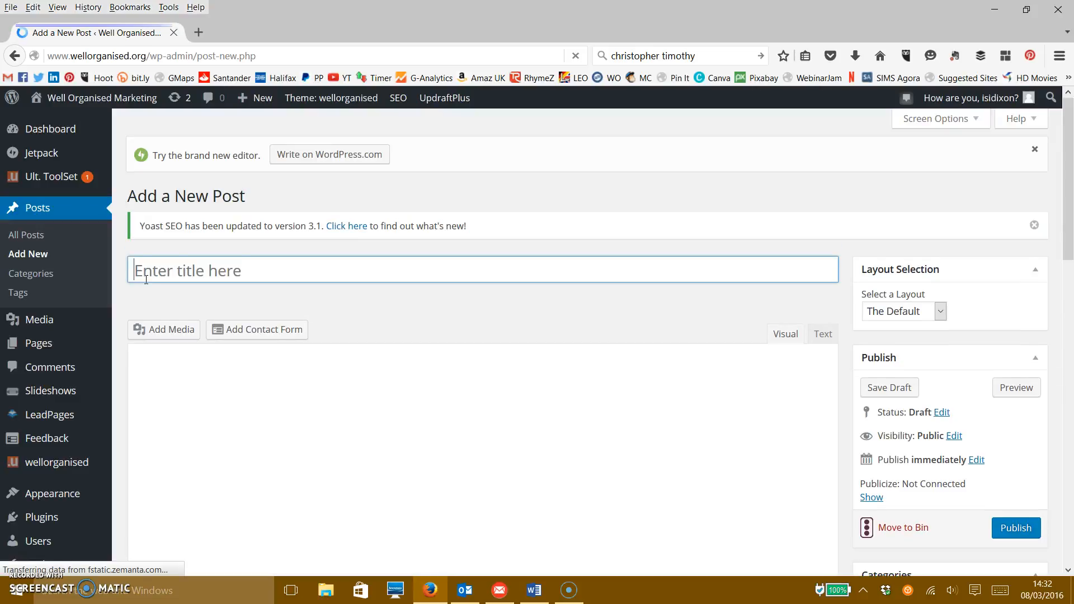
pyautogui.click(144, 278)
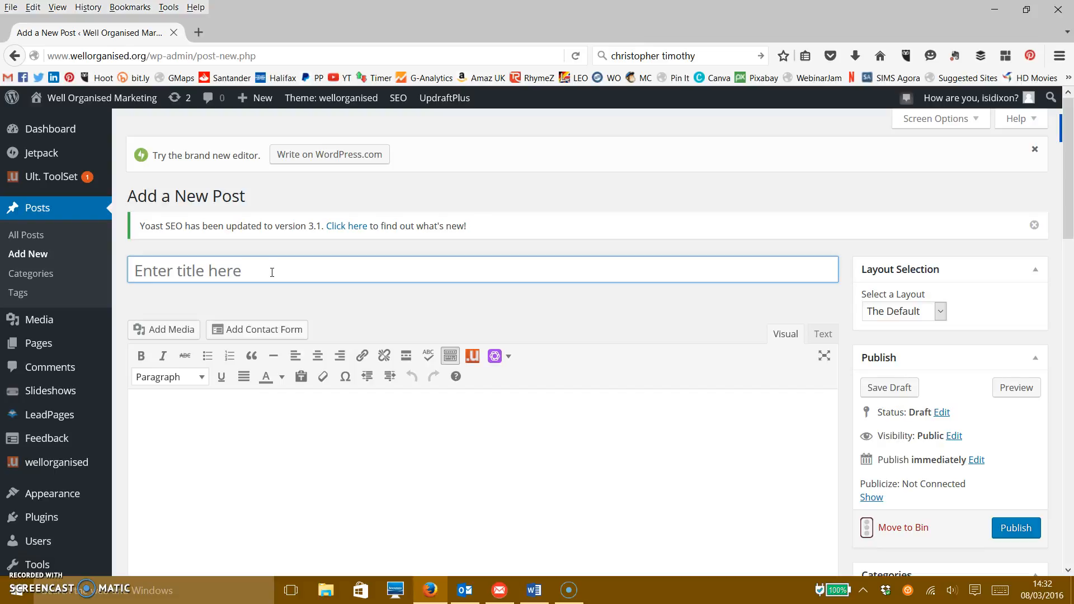
pyautogui.write('How to create a Blog Post')
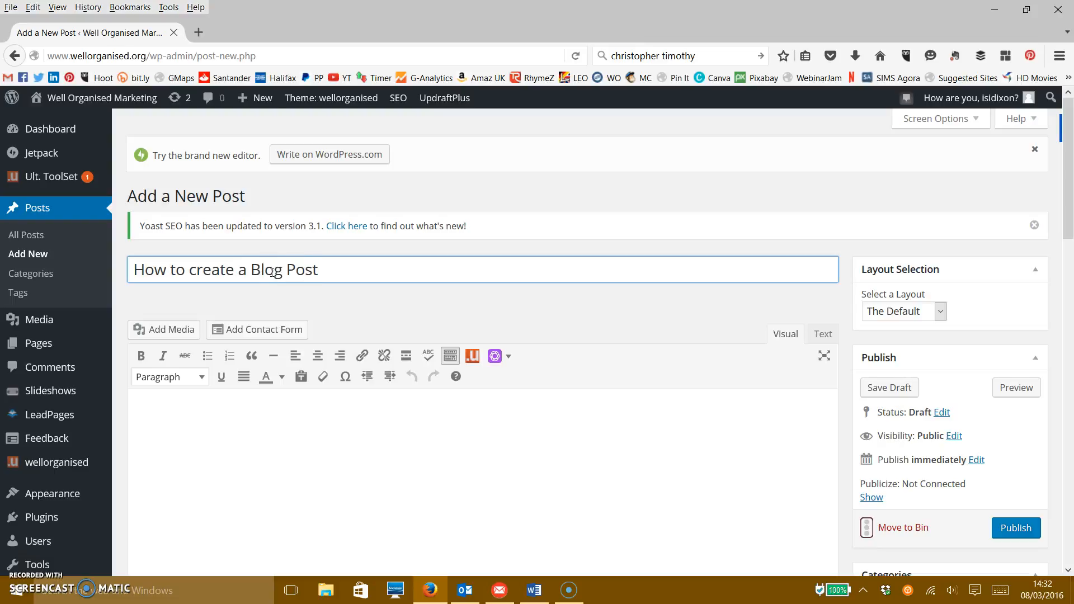
# - Fill the post body with the five-paragraph sample text beginning "Video provides a powerful way to help you prove your point."
pyautogui.click(160, 413)
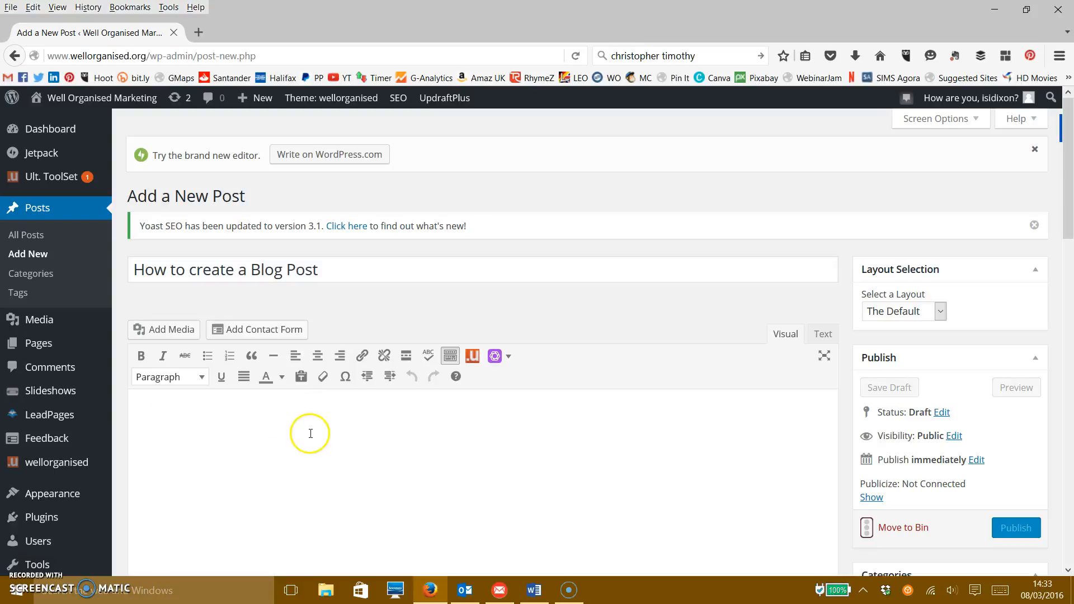
pyautogui.scroll(-3, 310, 434)
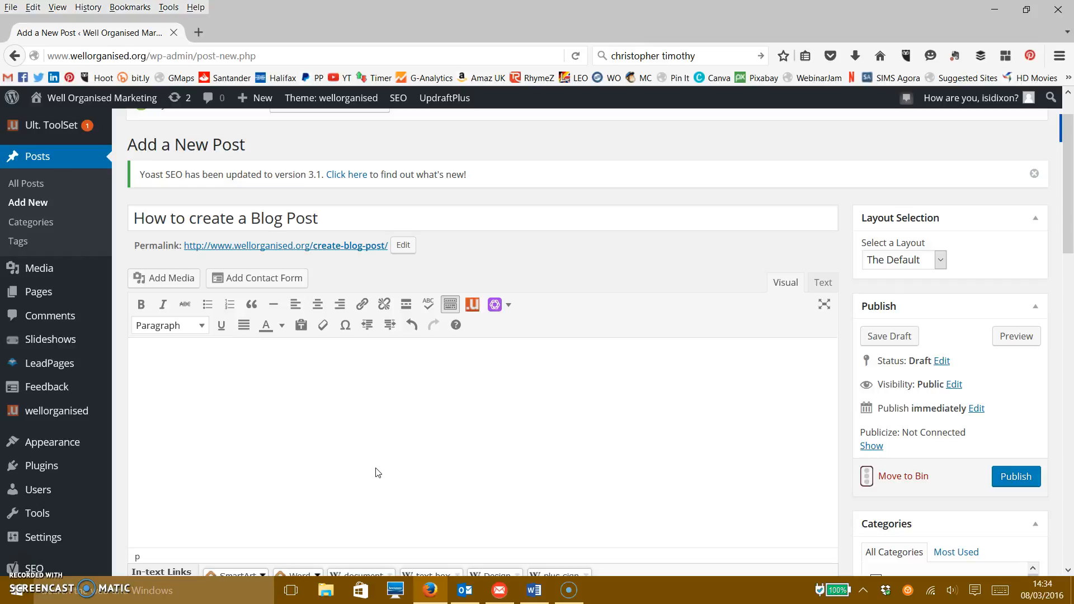
pyautogui.write('Video provides a powerful way to help you prove your point. When you click Online Video, you can paste in the embed code for the video you want to add. You can also type a keyword to search online for the video that best fits your document. To make your document look professionally produced, Word provides header, footer, cover page, and text box designs that complement each other. For example, you can add a matching cover page, header, and sidebar. Click Insert and then choose the elements you want from the different galleries. Themes and styles also help keep your document coordinated. When you click Design and choose a new Theme, the pictures, charts, and SmartArt graphics change to match your new theme. When you apply styles, your headings change to match the new theme. Save time in Word with new buttons that show up where you need them. To change the way a picture fits in your document, click it and a button for layout options appears next to it. When you work on a table, click where you want to add a row or a column, and then click the plus sign. Reading is easier, too, in the new Reading view. You can collapse parts of the document and focus on the text you want. If you need to stop reading before you reach the end, Word remembers where you left off - even on another device.')
pyautogui.click(355, 451)
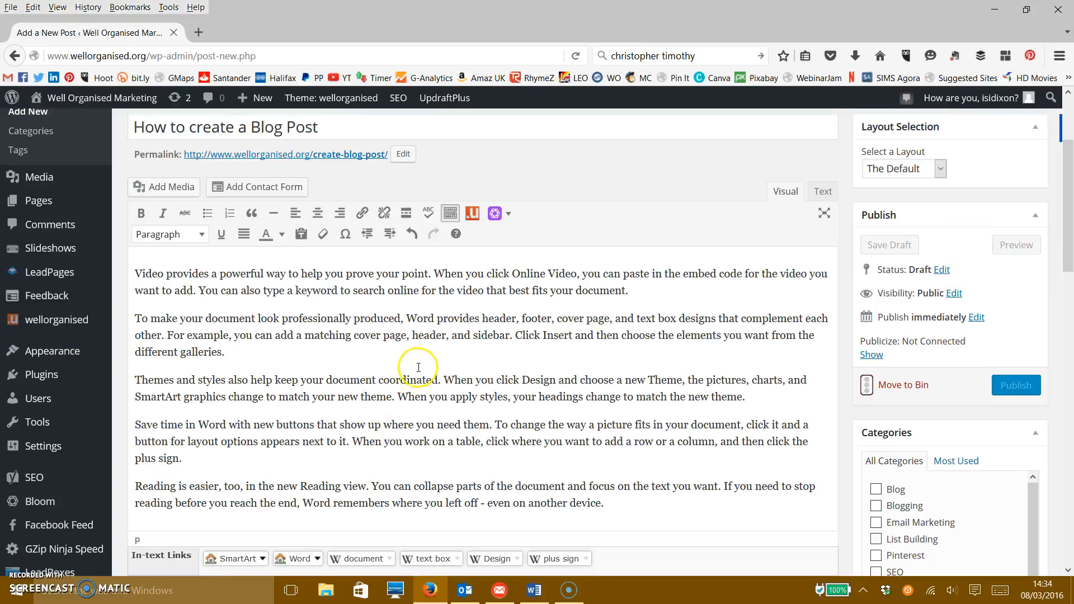
# - Make the word "Video" at the start of the first paragraph bold
pyautogui.scroll(2, 396, 400)
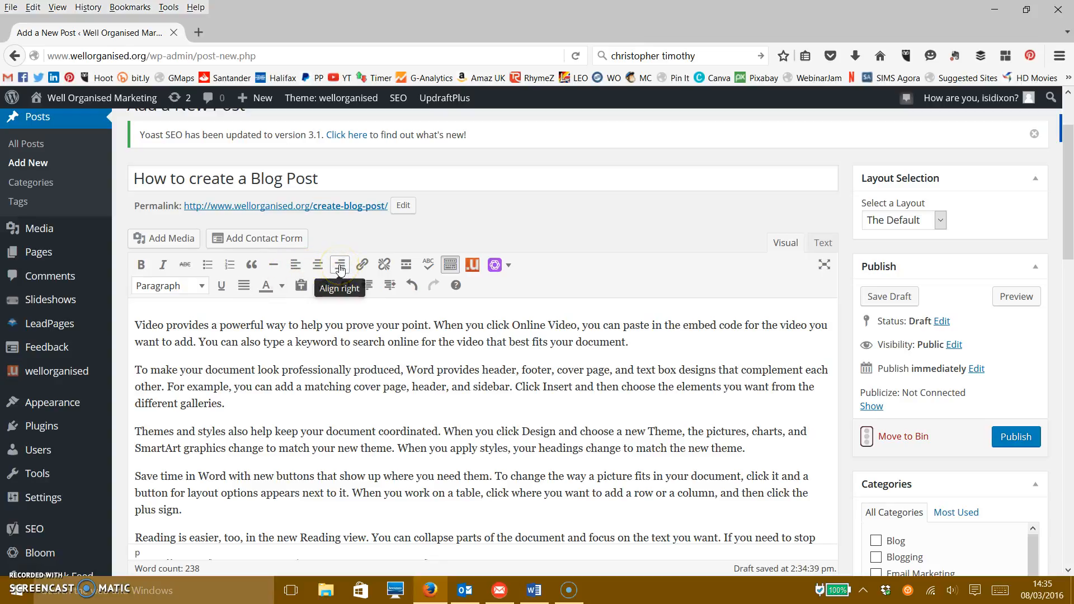
pyautogui.click(363, 266)
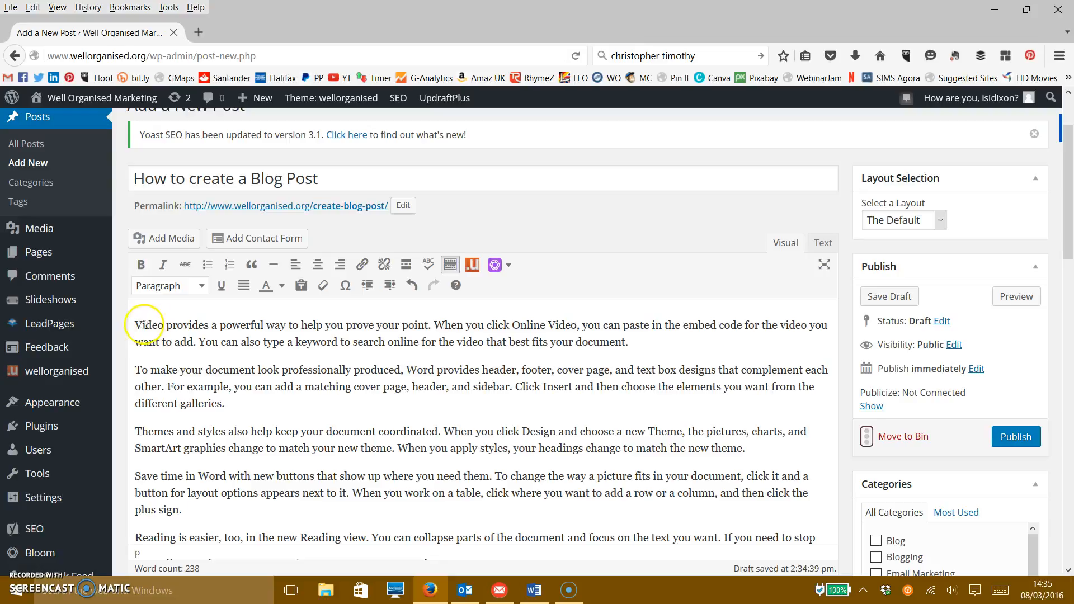
pyautogui.moveTo(137, 325); pyautogui.dragTo(165, 328)
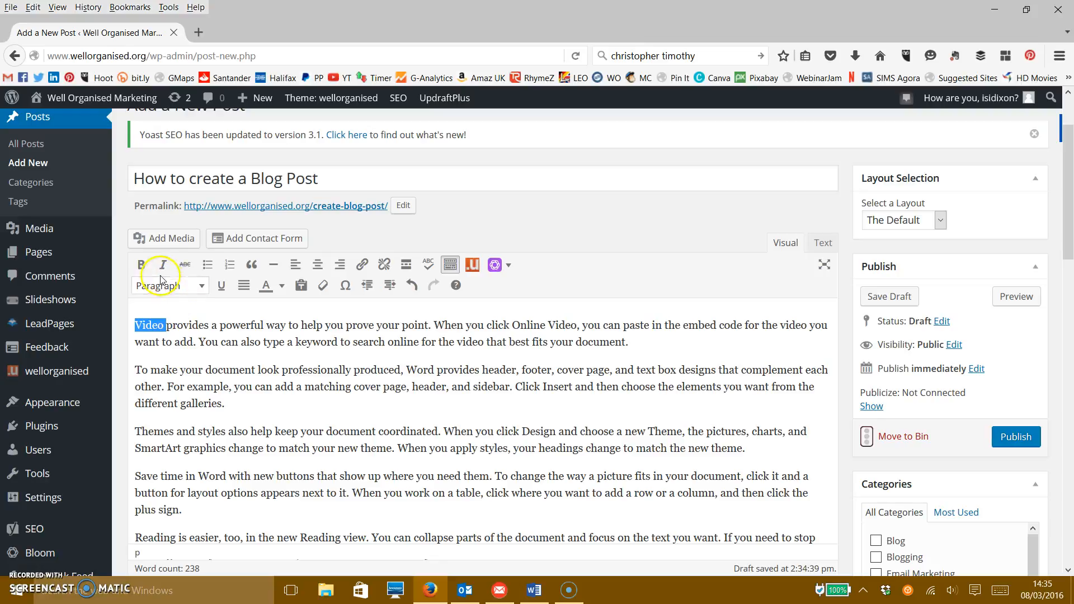
pyautogui.click(142, 265)
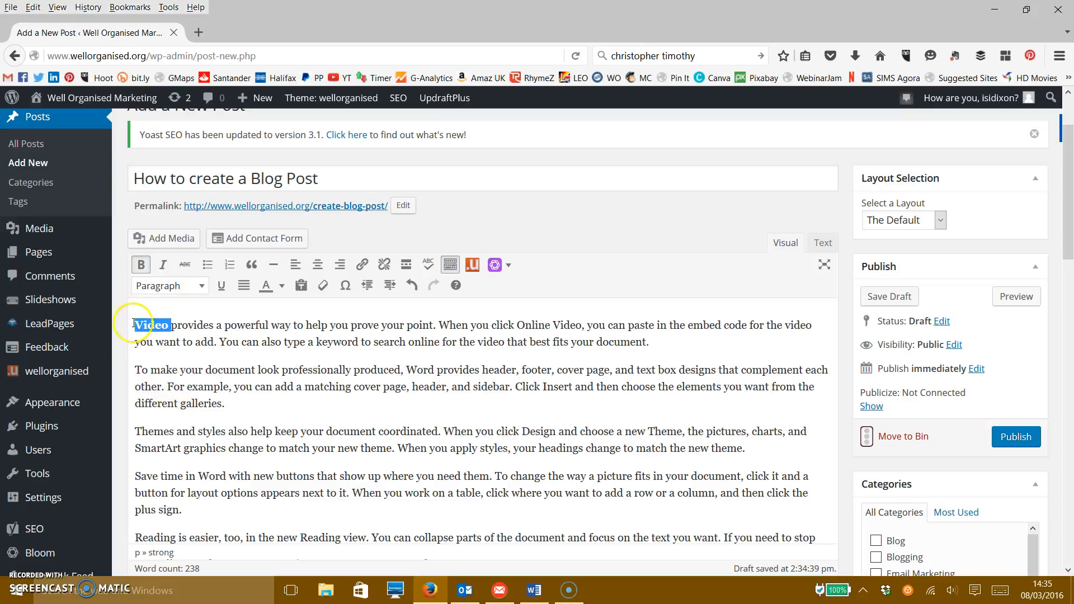
pyautogui.click(168, 373)
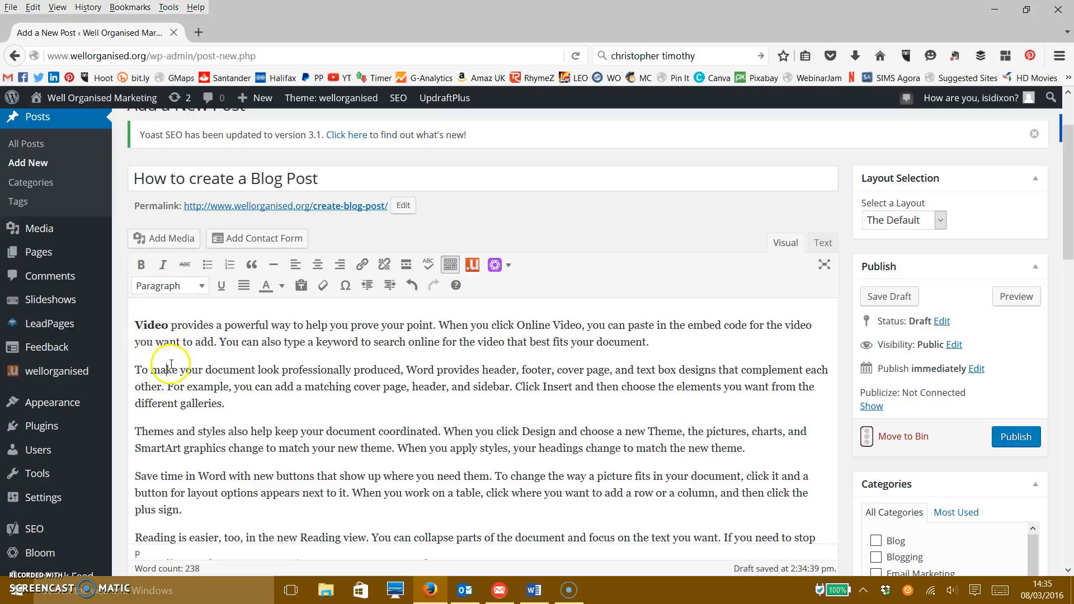
# - Change the text colour of "professionally produced" in the second paragraph to magenta
pyautogui.moveTo(282, 370); pyautogui.dragTo(401, 372)
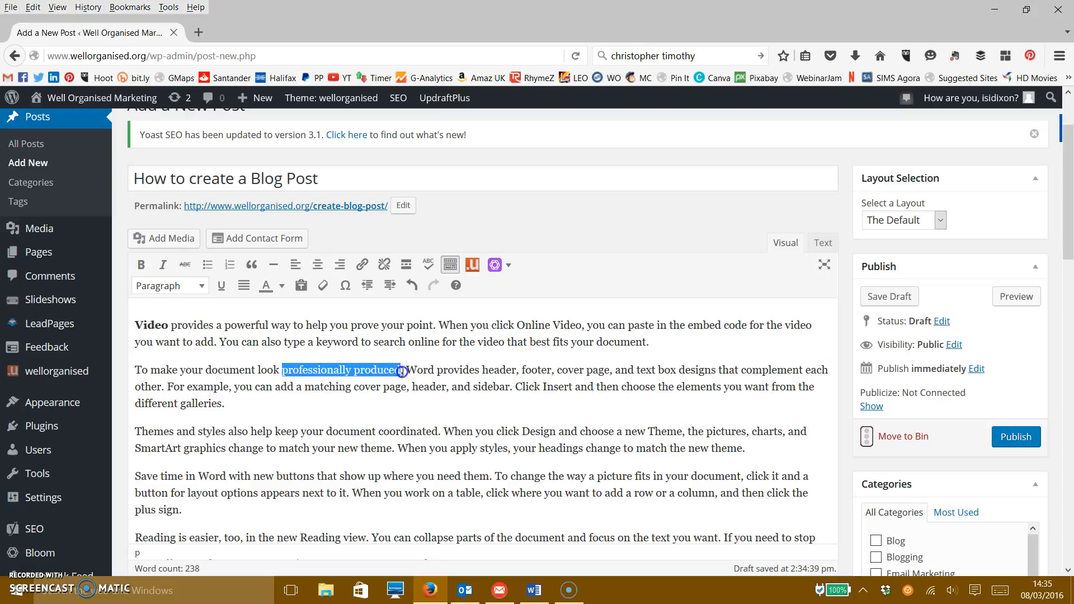
pyautogui.click(283, 285)
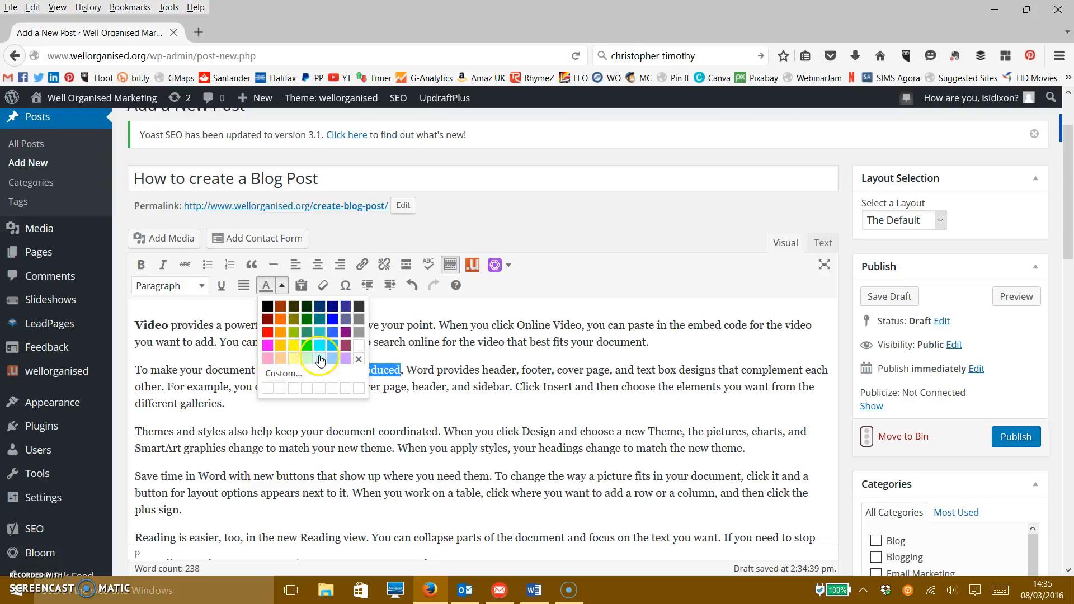
pyautogui.click(270, 346)
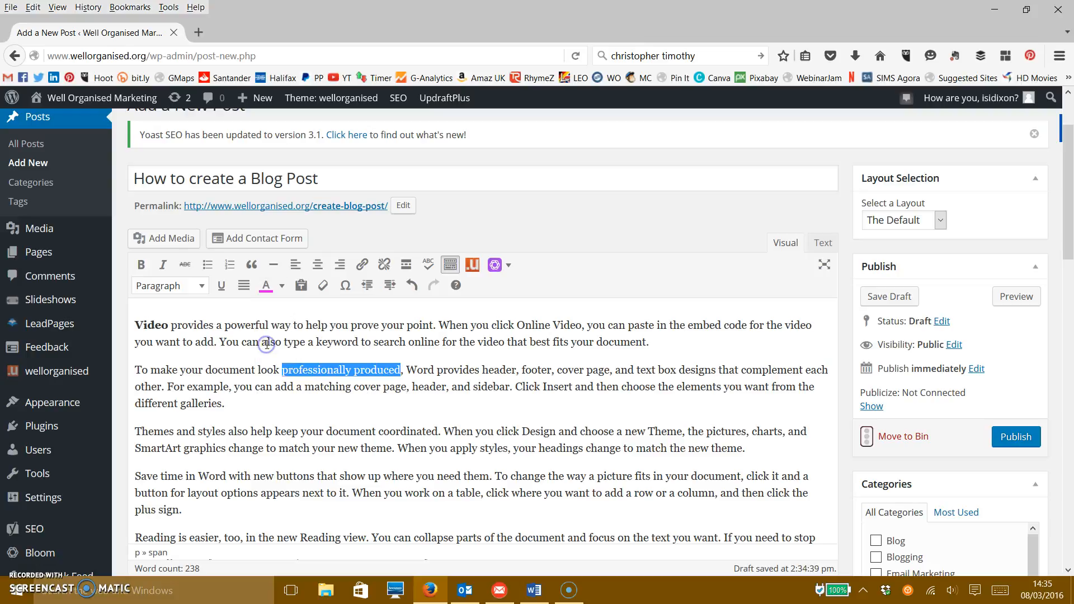
pyautogui.click(321, 402)
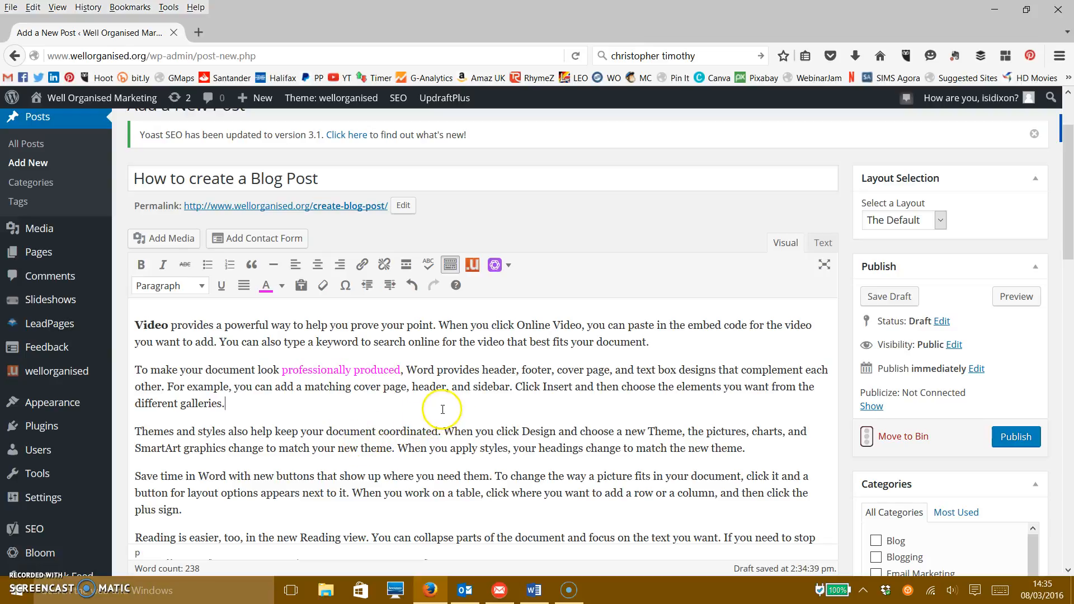
pyautogui.scroll(-2, 313, 432)
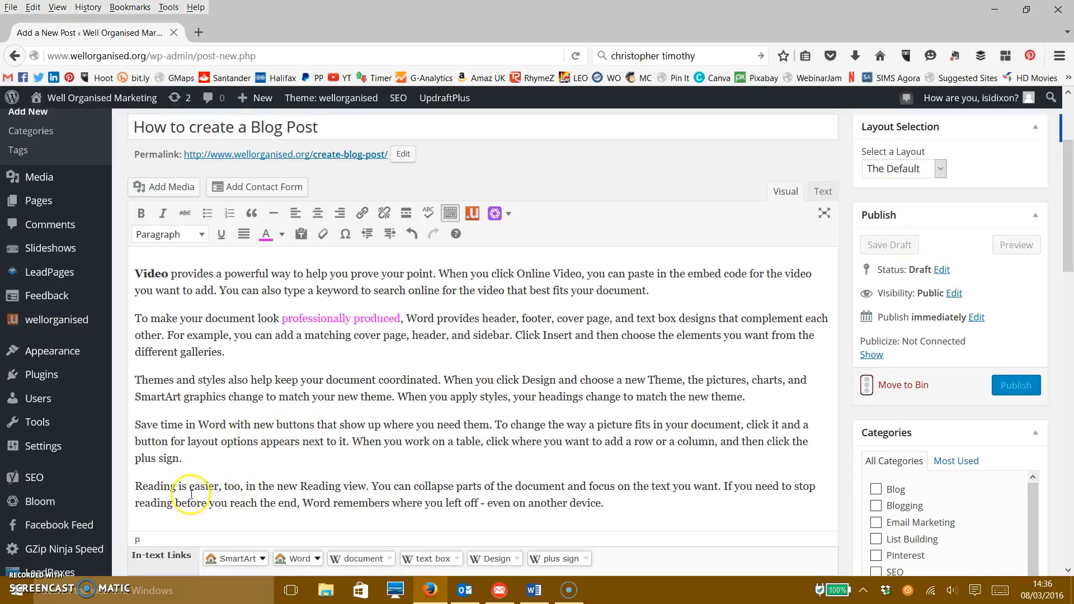
pyautogui.moveTo(487, 503); pyautogui.dragTo(601, 502)
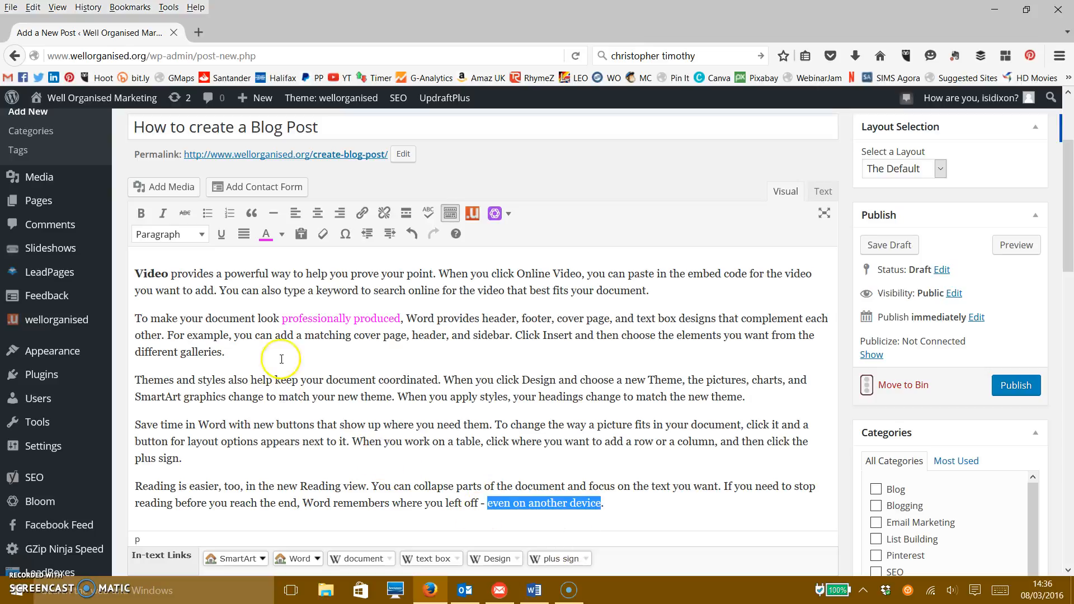
pyautogui.click(362, 216)
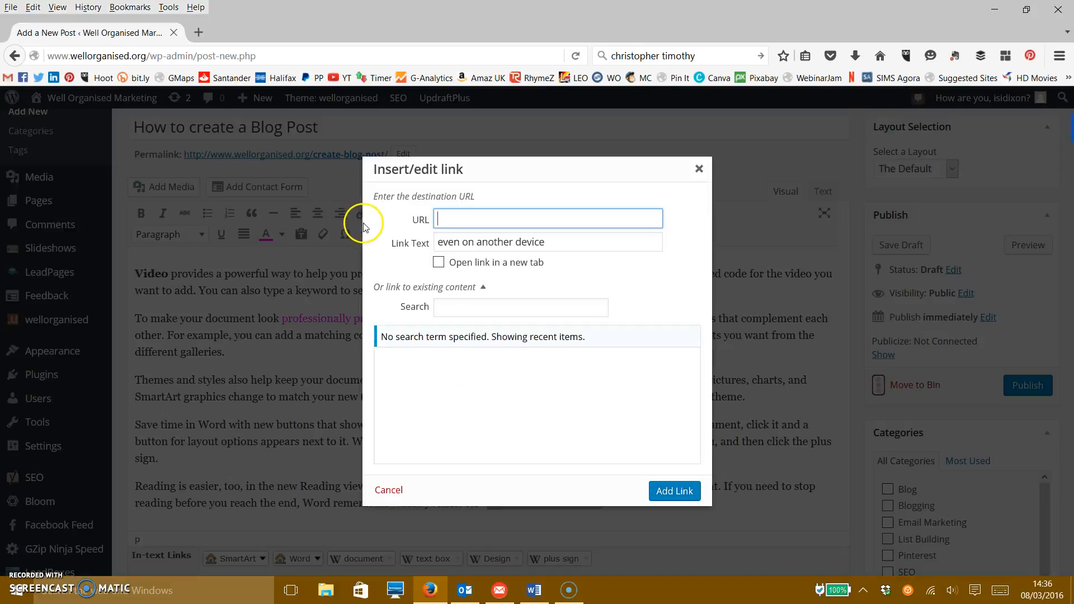
pyautogui.write('http://')
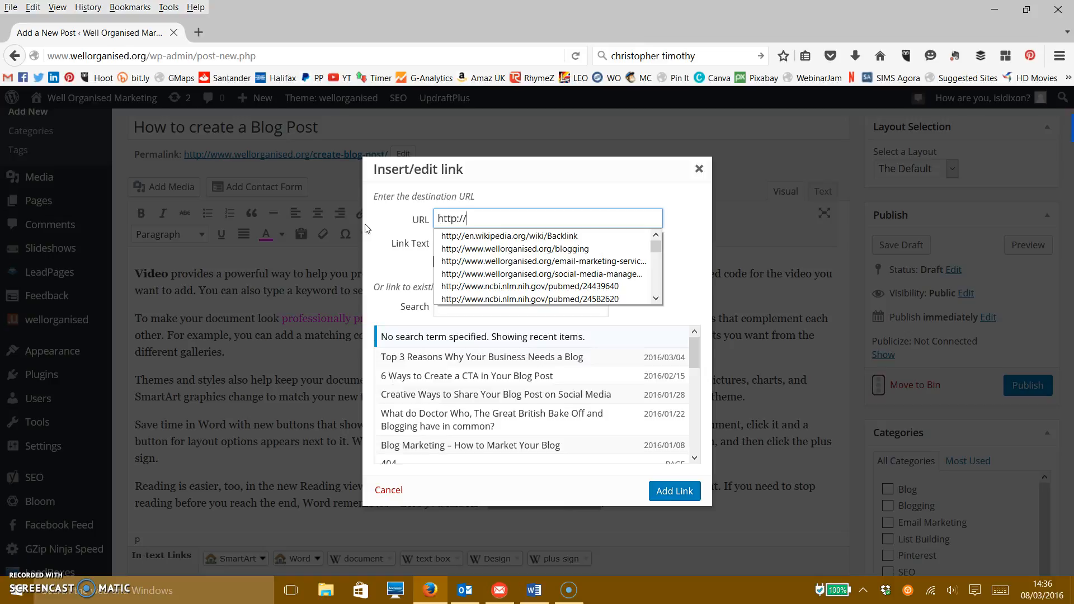
pyautogui.click(474, 253)
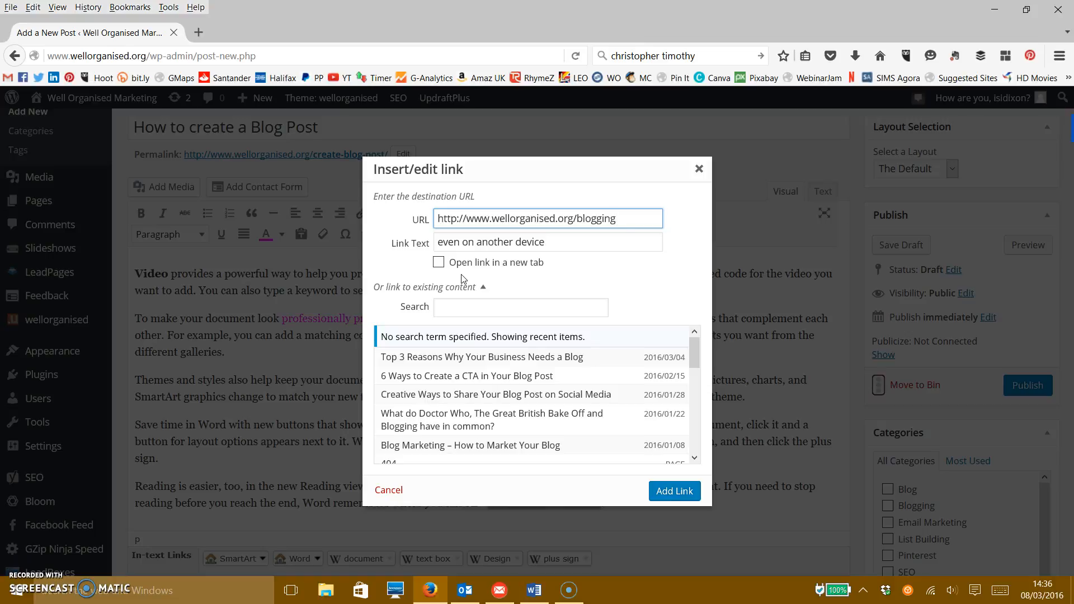
pyautogui.click(439, 264)
pyautogui.click(439, 264)
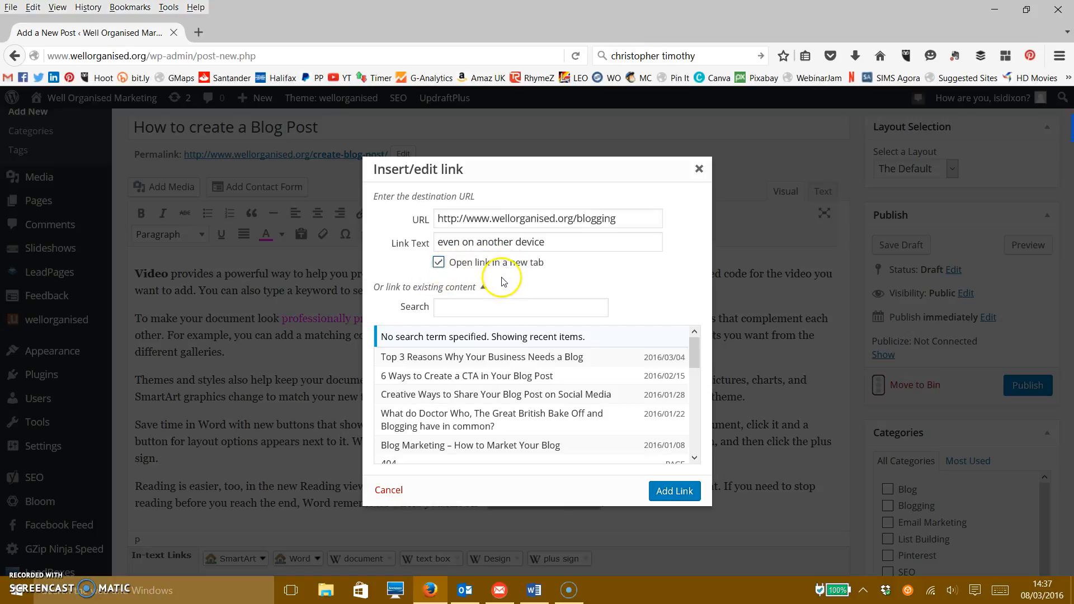
# - Browse the existing posts and pages available for linking, add the prepared link to the post, and display its edit and remove options
pyautogui.click(633, 329)
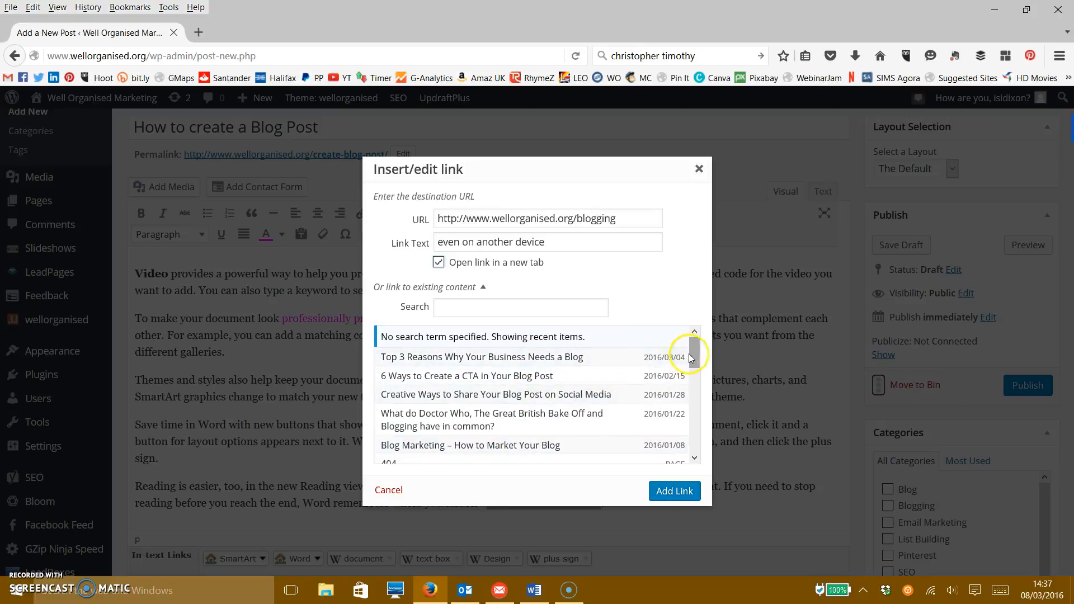
pyautogui.moveTo(697, 351); pyautogui.dragTo(694, 442)
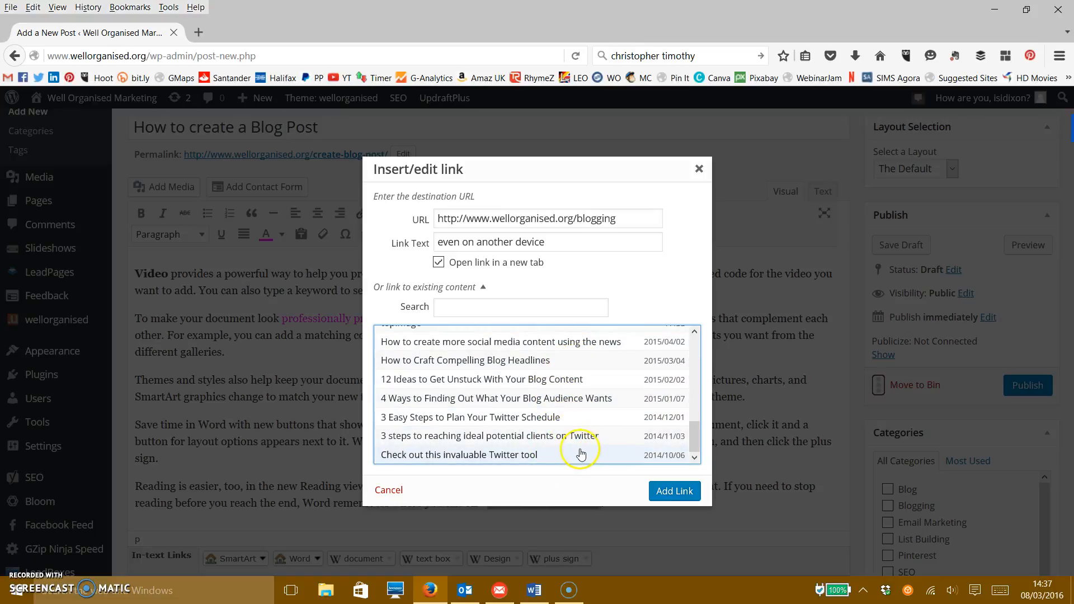
pyautogui.scroll(-5, 581, 415)
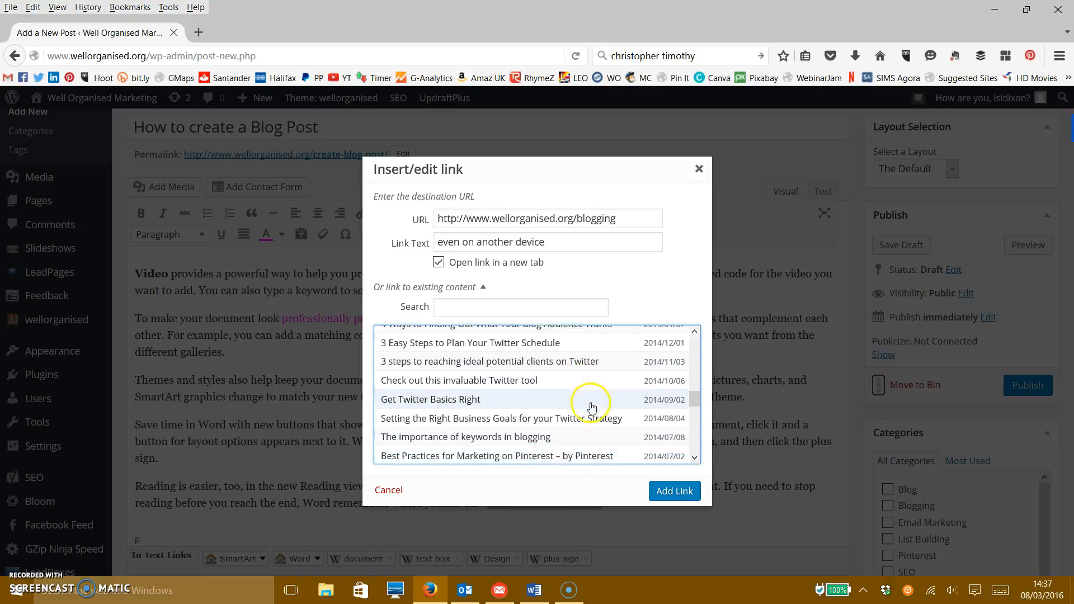
pyautogui.scroll(-6, 587, 419)
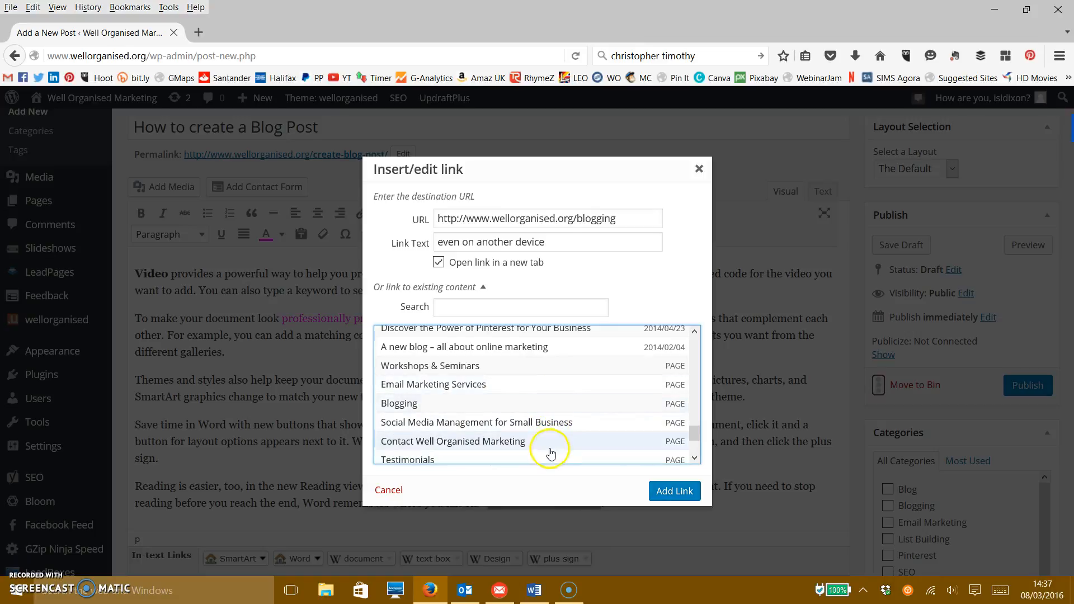
pyautogui.scroll(-2, 547, 448)
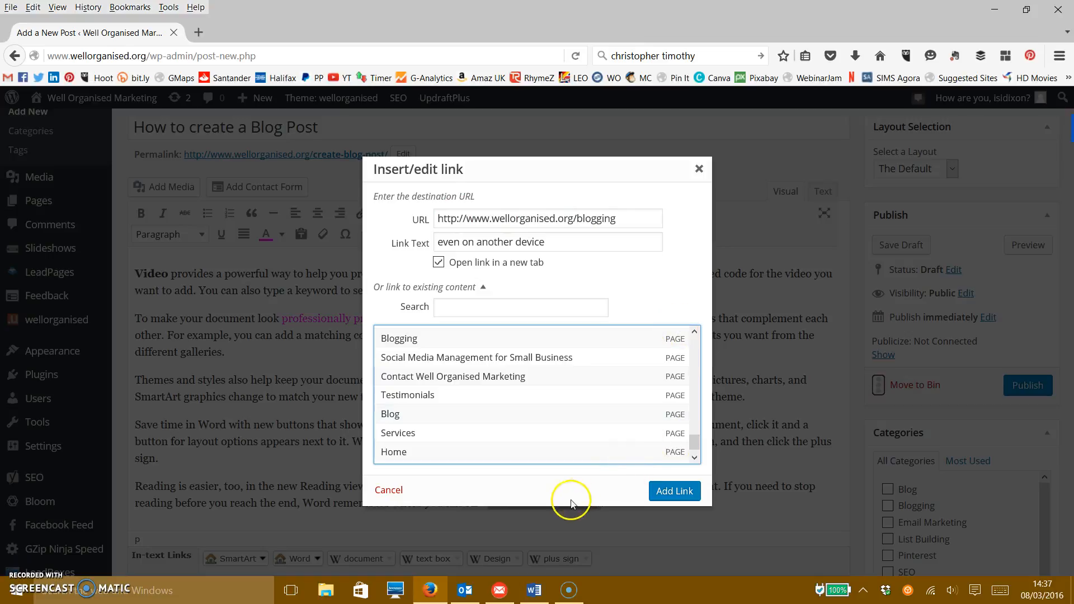
pyautogui.click(675, 492)
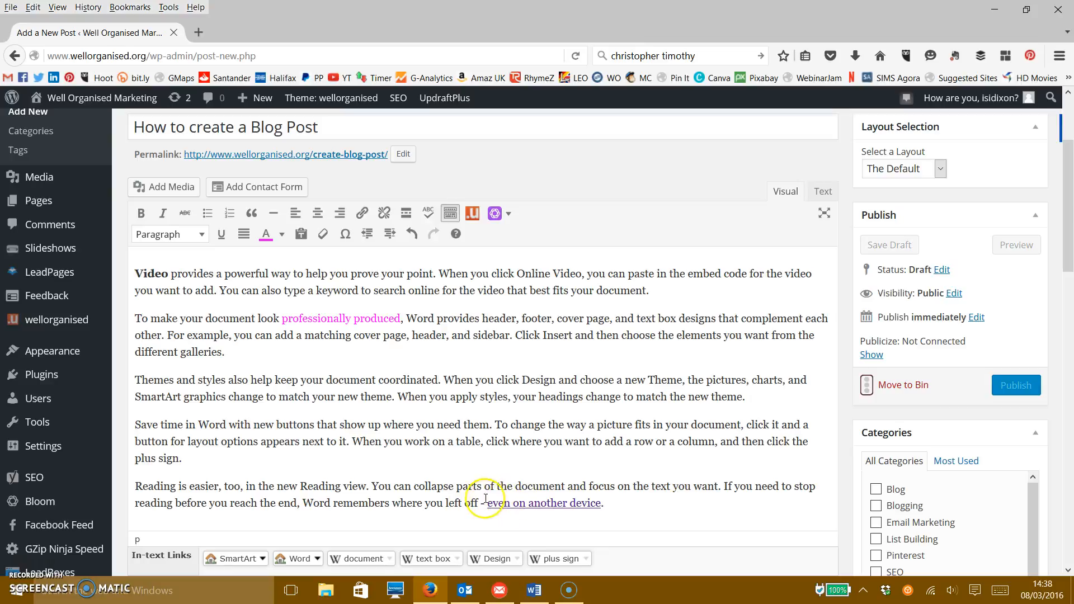
pyautogui.click(551, 504)
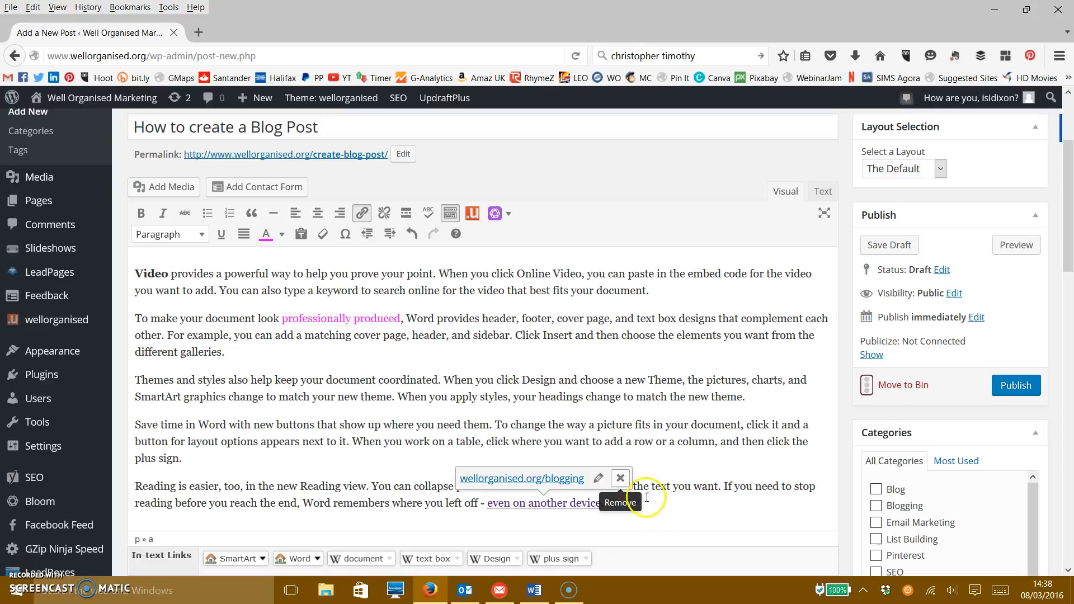
pyautogui.scroll(-1, 709, 348)
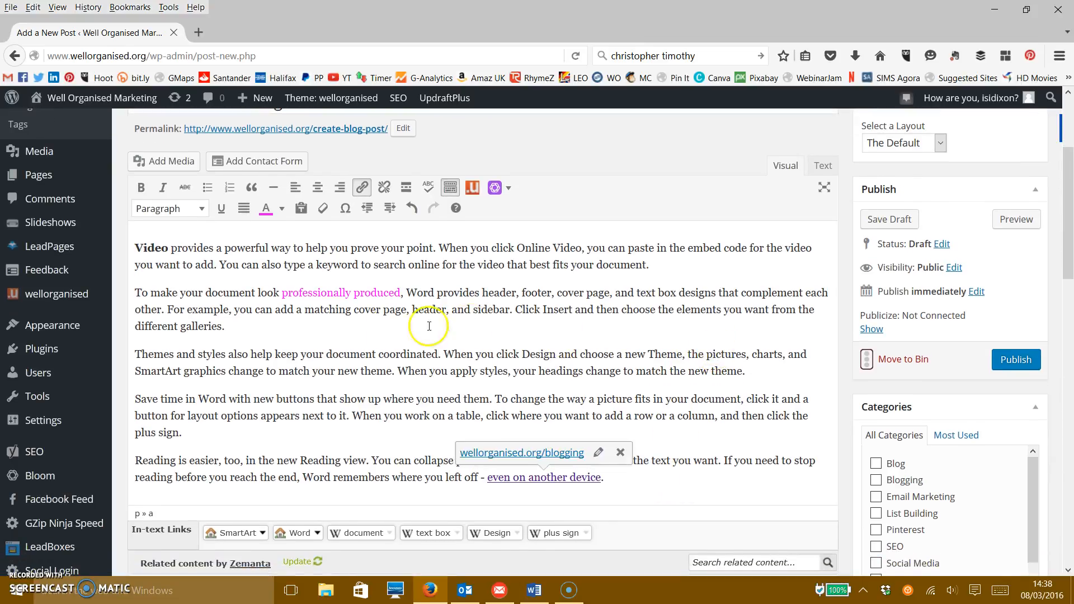
# - Place the text cursor before "Video" in the first paragraph and start adding media there
pyautogui.scroll(3, 202, 392)
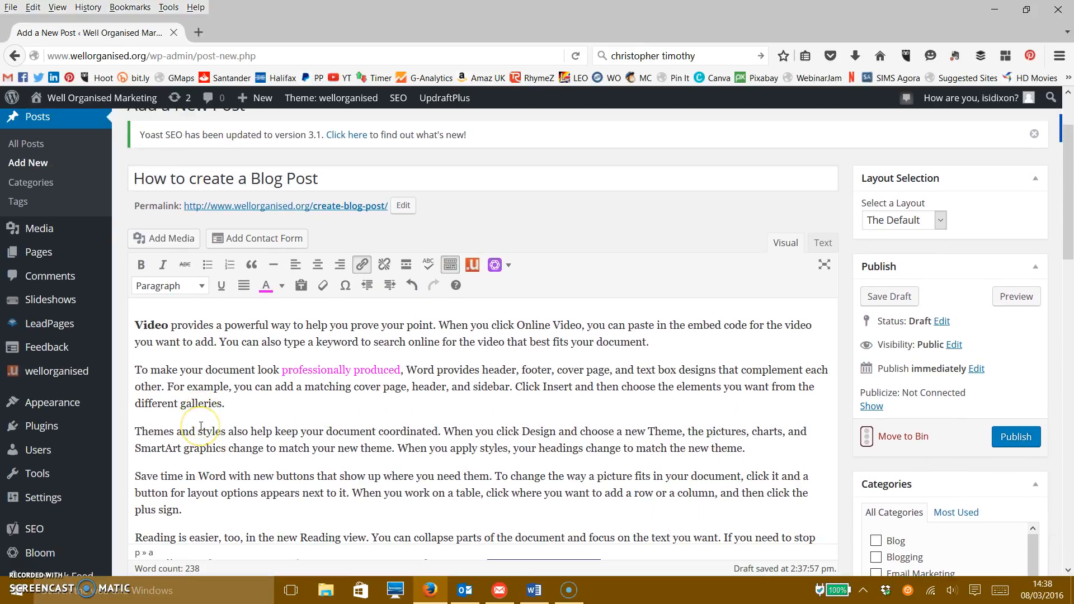
pyautogui.click(135, 324)
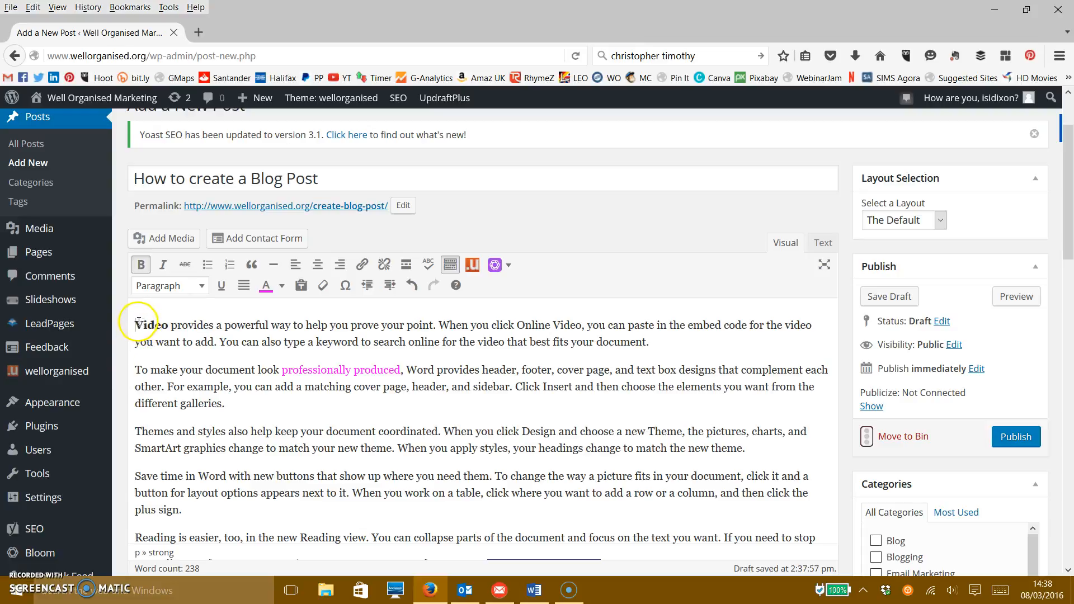
pyautogui.click(171, 239)
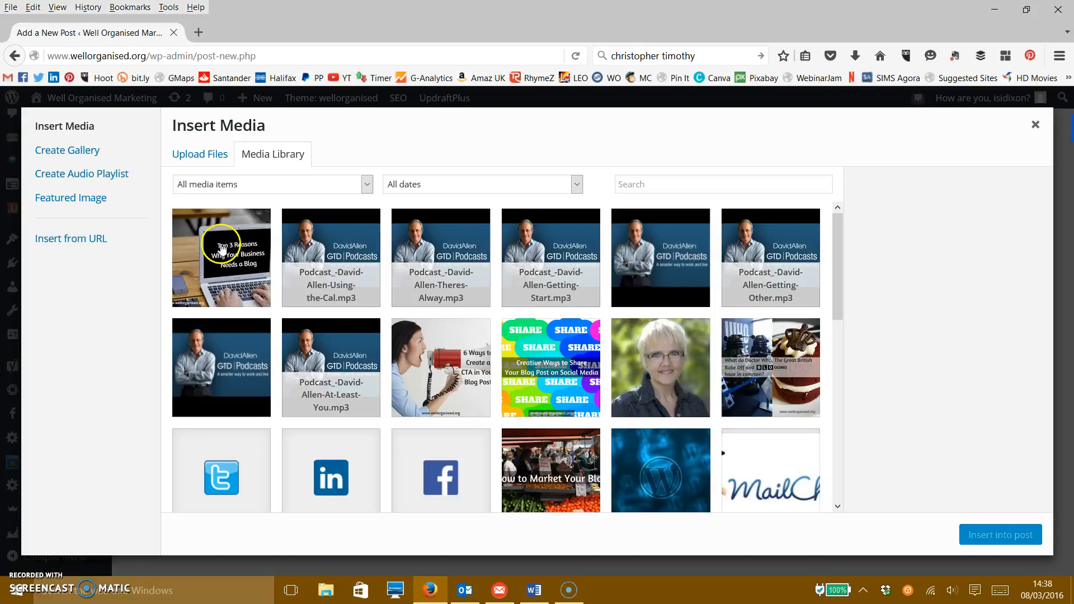
# - Browse the existing images in the media library for one that could go into the post
pyautogui.scroll(-1, 547, 363)
pyautogui.scroll(-5, 547, 362)
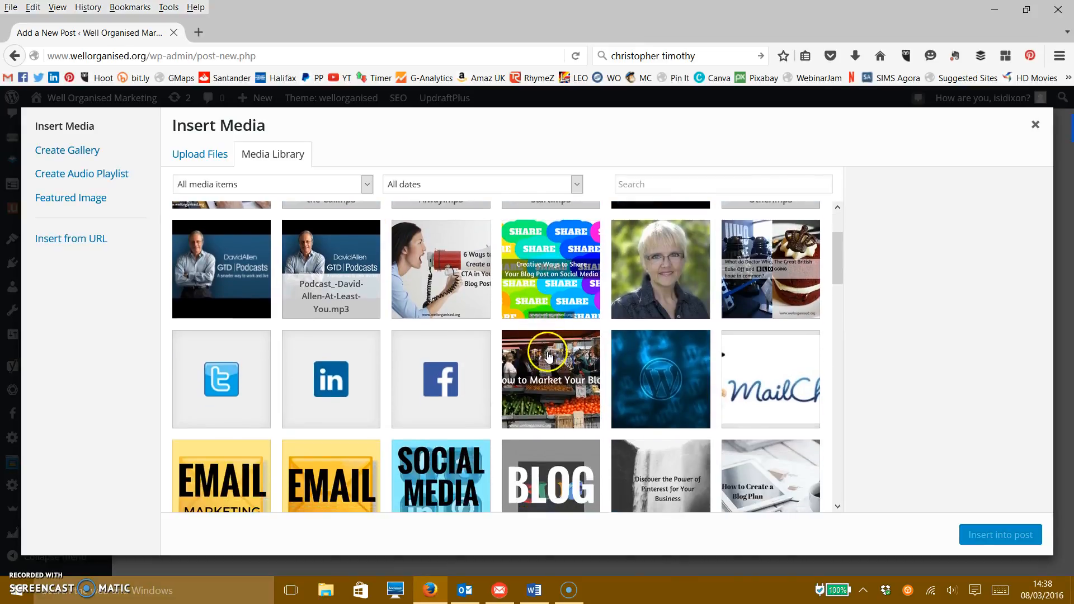
pyautogui.scroll(-5, 552, 357)
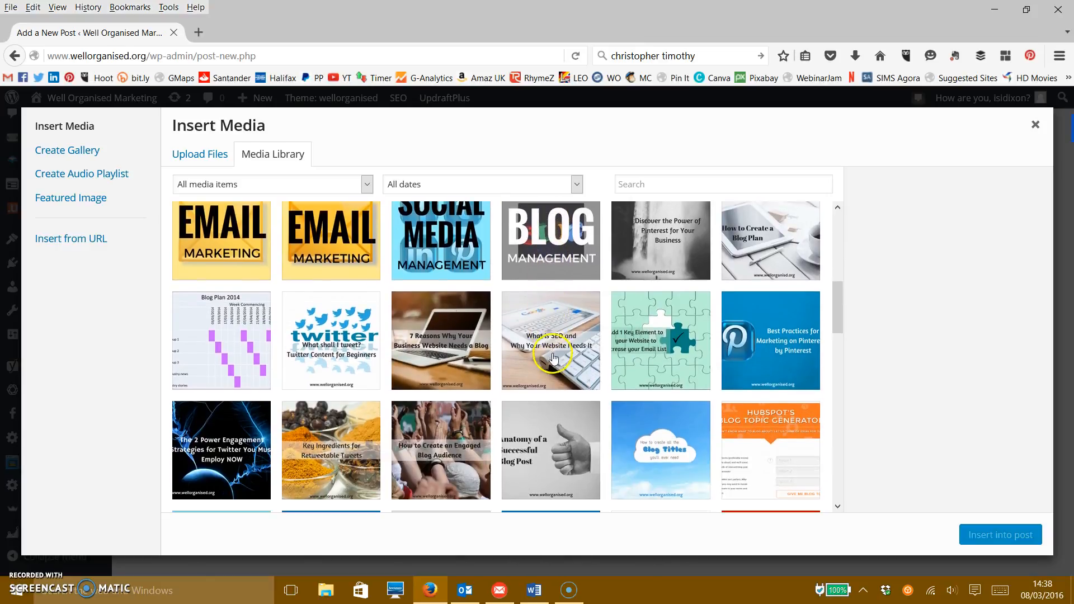
pyautogui.scroll(-5, 551, 357)
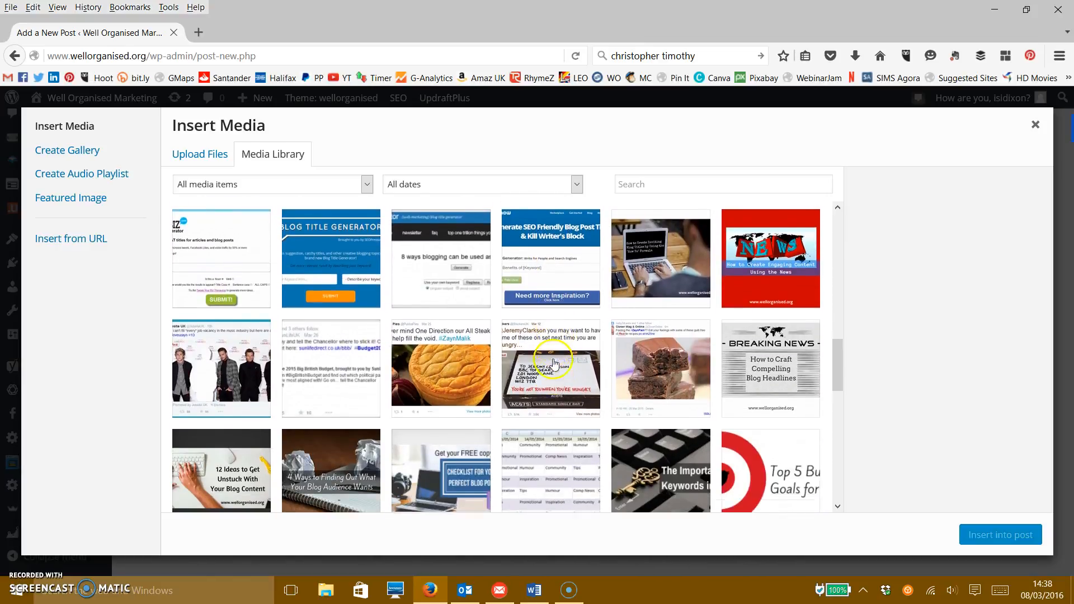
pyautogui.scroll(-1, 555, 369)
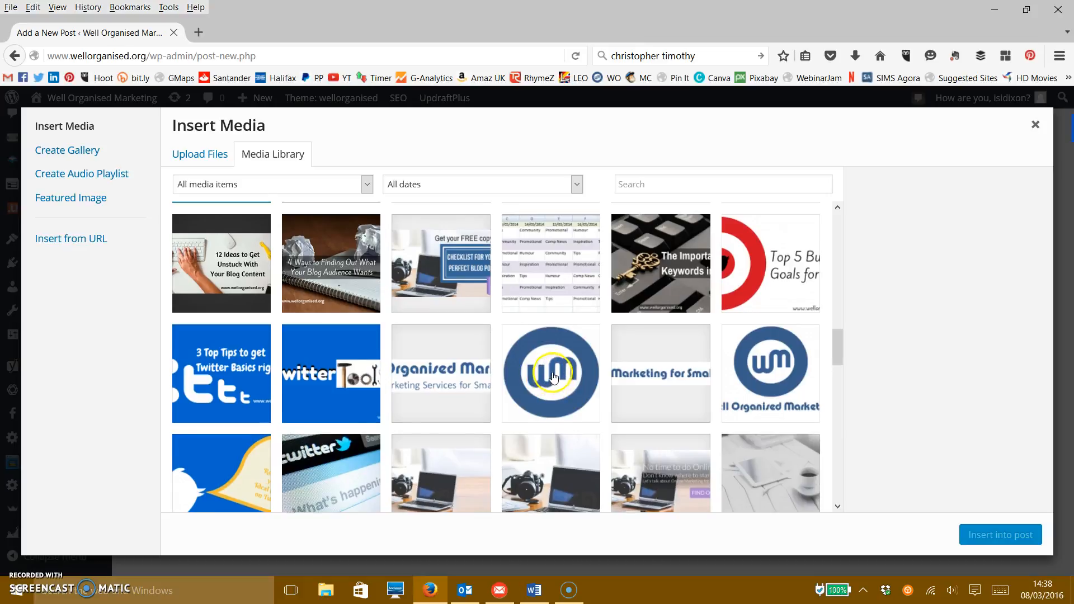
pyautogui.scroll(2, 551, 380)
pyautogui.scroll(2, 537, 381)
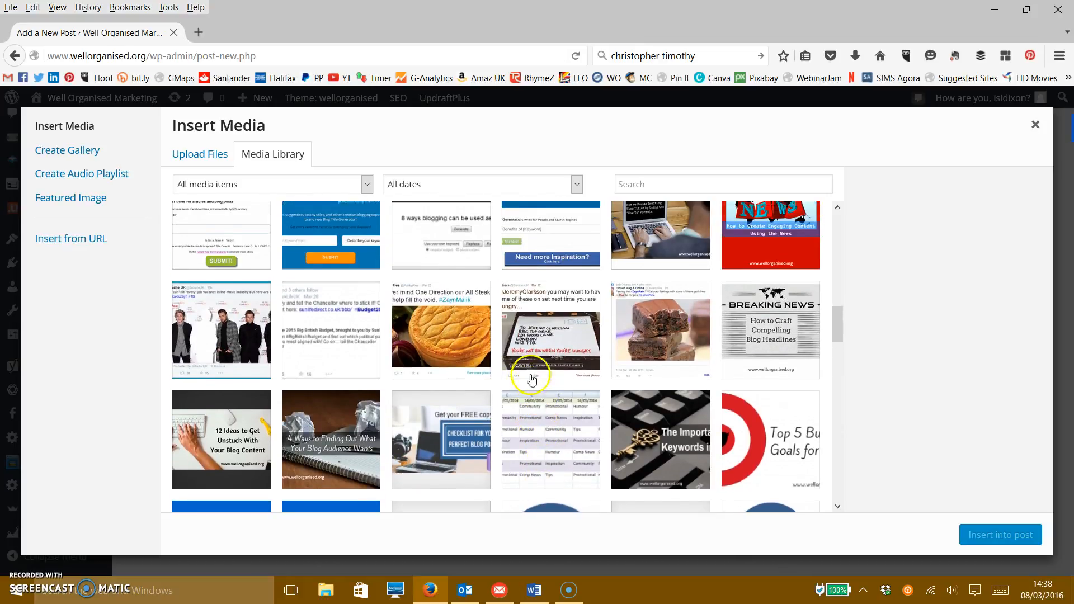
pyautogui.scroll(4, 475, 372)
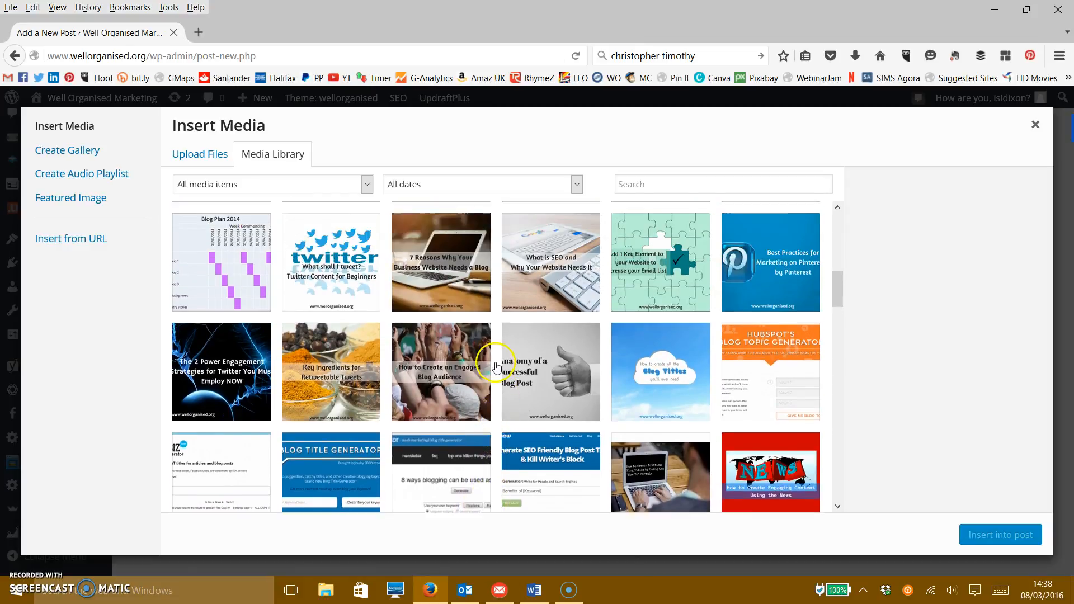
pyautogui.scroll(6, 501, 365)
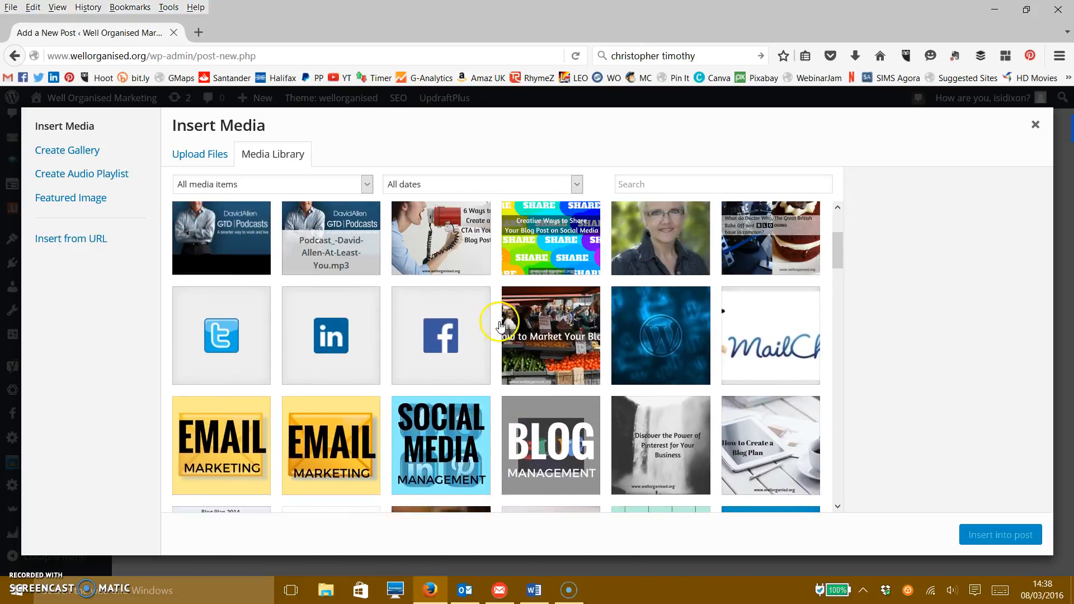
# - Upload the "Vauxhall Mokka" image from the Downloads folder to the media library and keep it selected
pyautogui.click(194, 158)
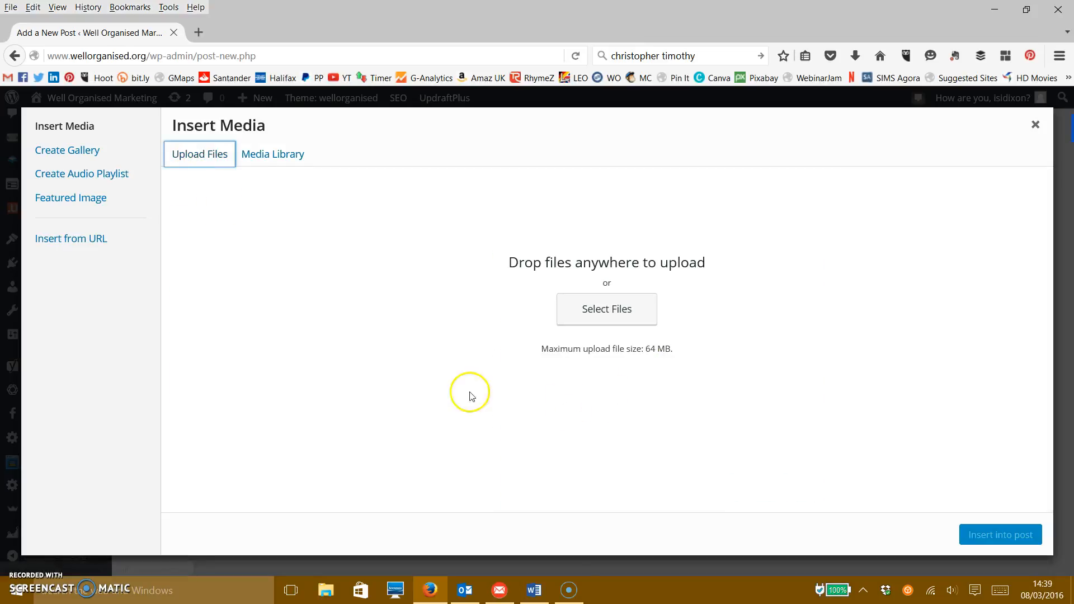
pyautogui.click(616, 314)
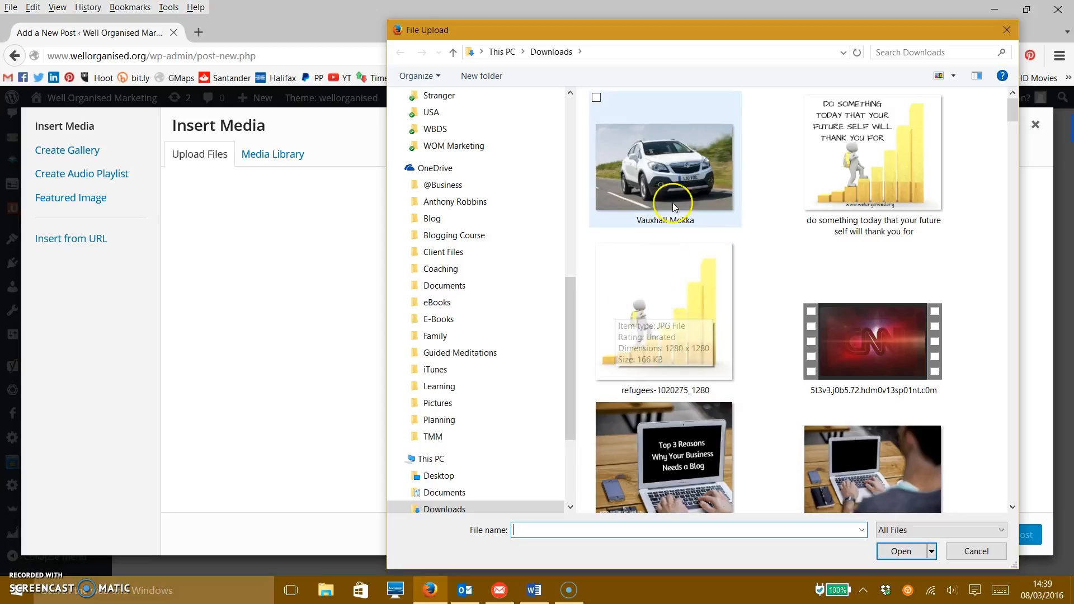
pyautogui.click(681, 190)
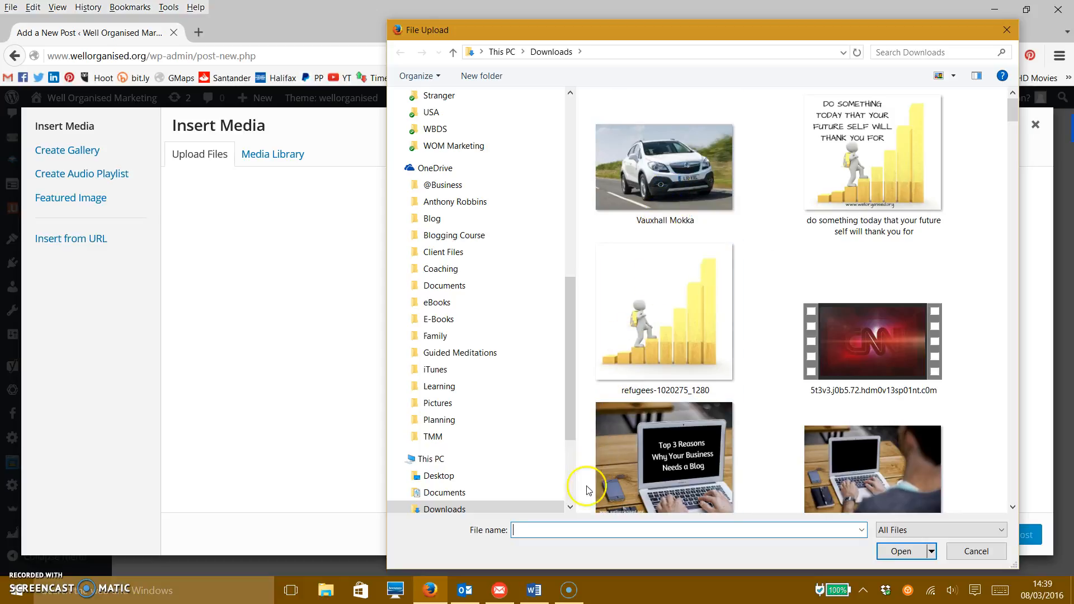
pyautogui.click(687, 186)
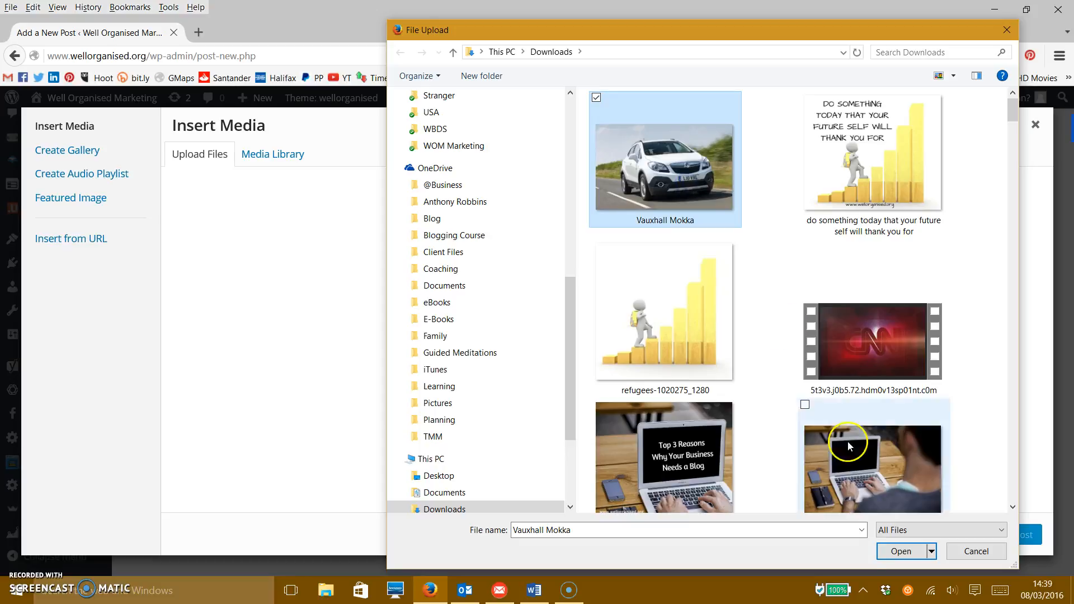
pyautogui.click(894, 553)
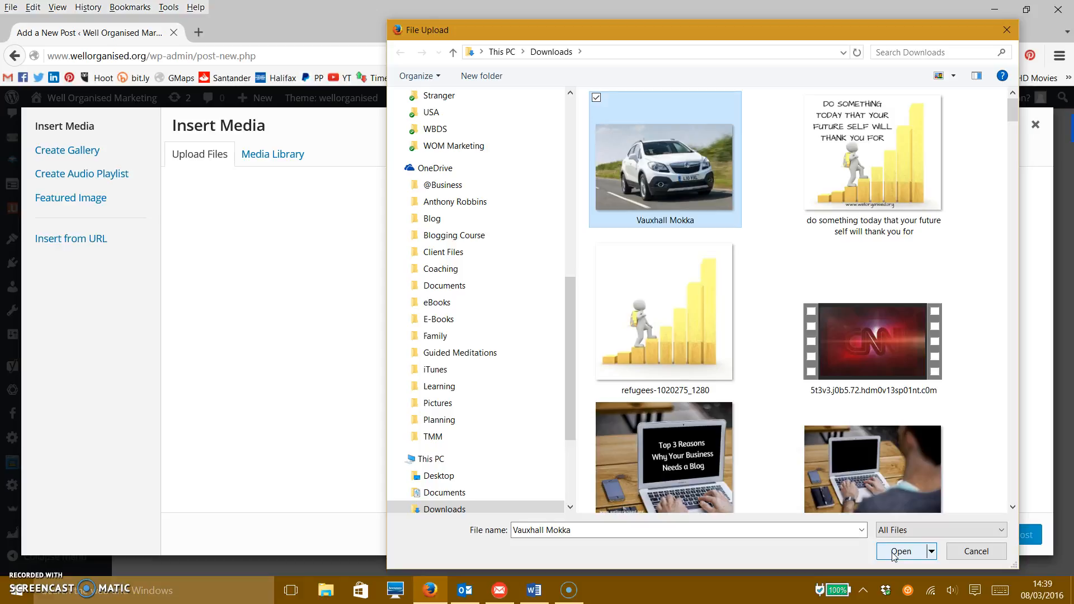
pyautogui.click(895, 553)
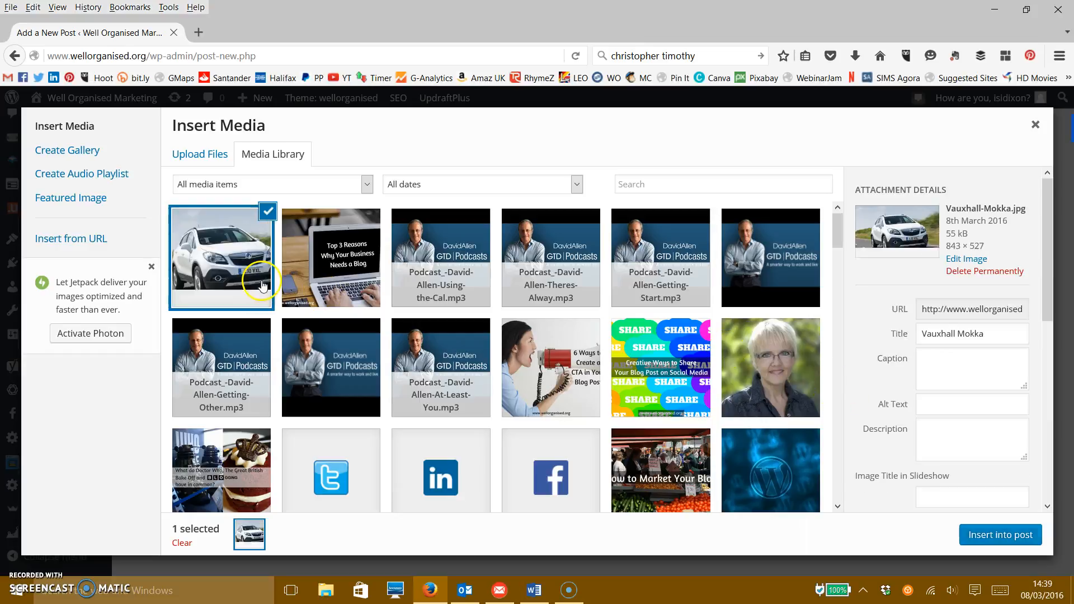
pyautogui.click(257, 290)
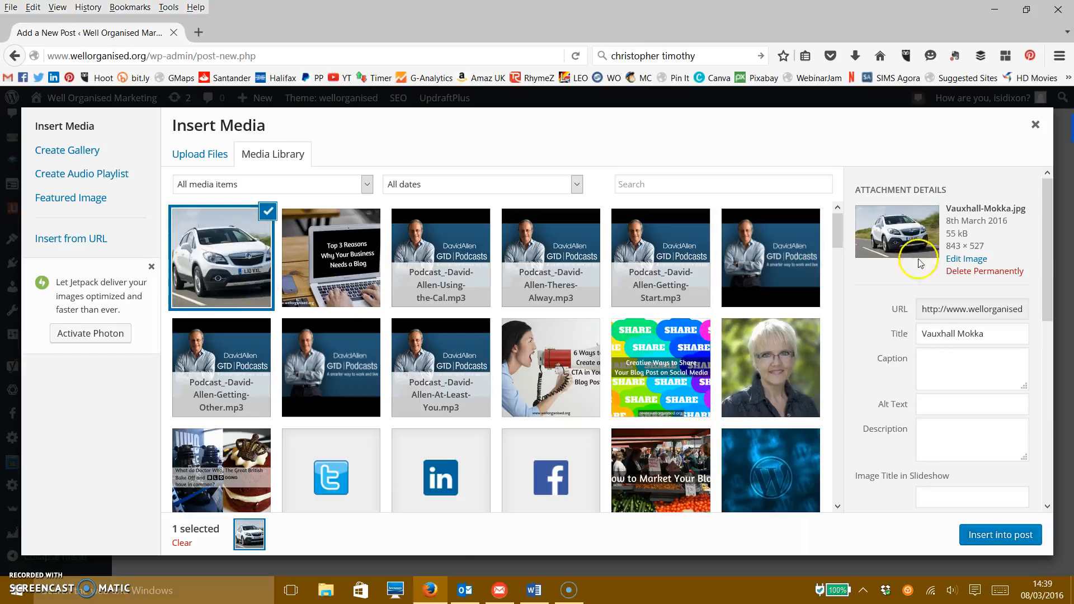
# - Set the Vauxhall Mokka image's alt text to "create a blog post"
pyautogui.click(884, 357)
pyautogui.scroll(-1, 884, 357)
pyautogui.scroll(-2, 884, 356)
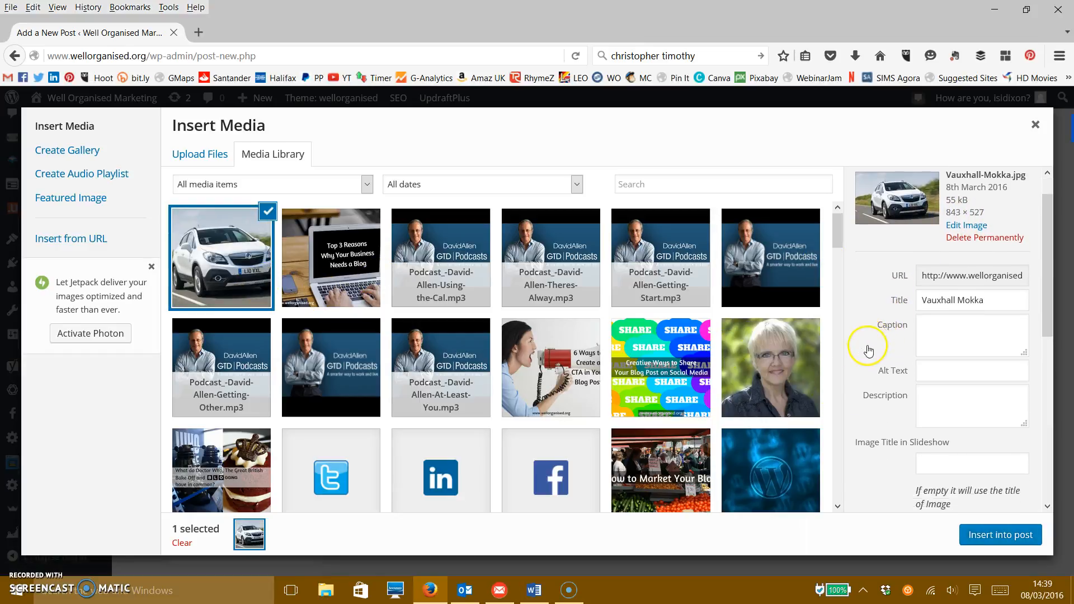
pyautogui.scroll(3, 887, 284)
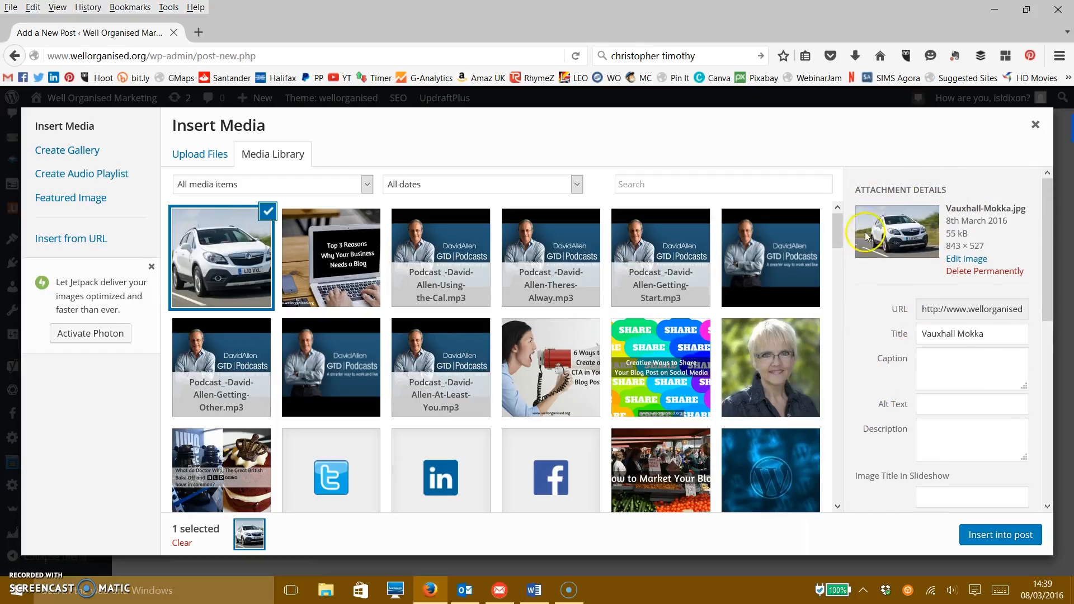
pyautogui.scroll(-2, 870, 379)
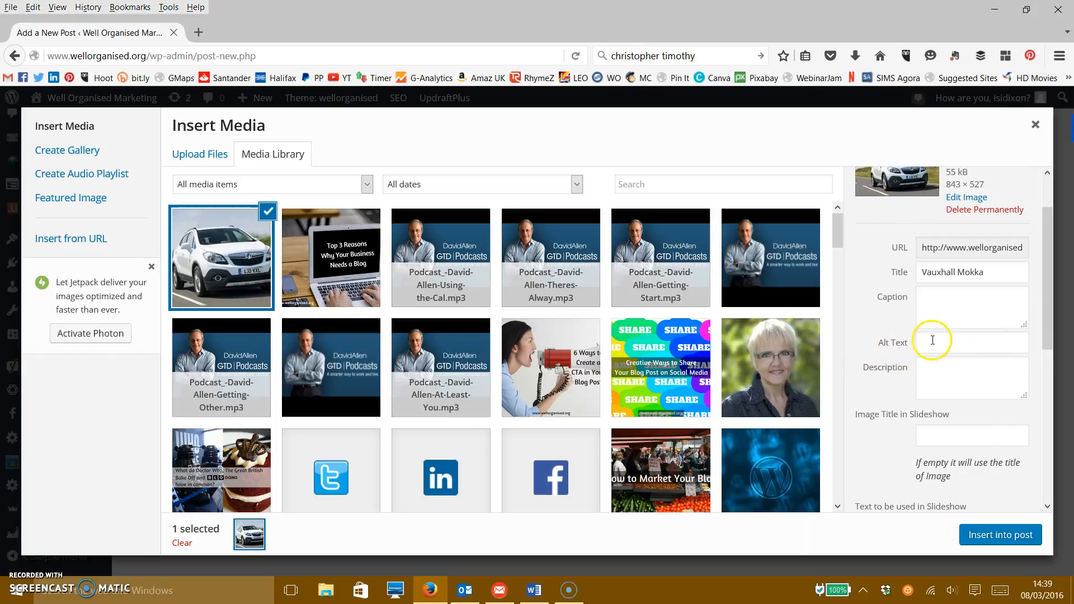
pyautogui.click(936, 341)
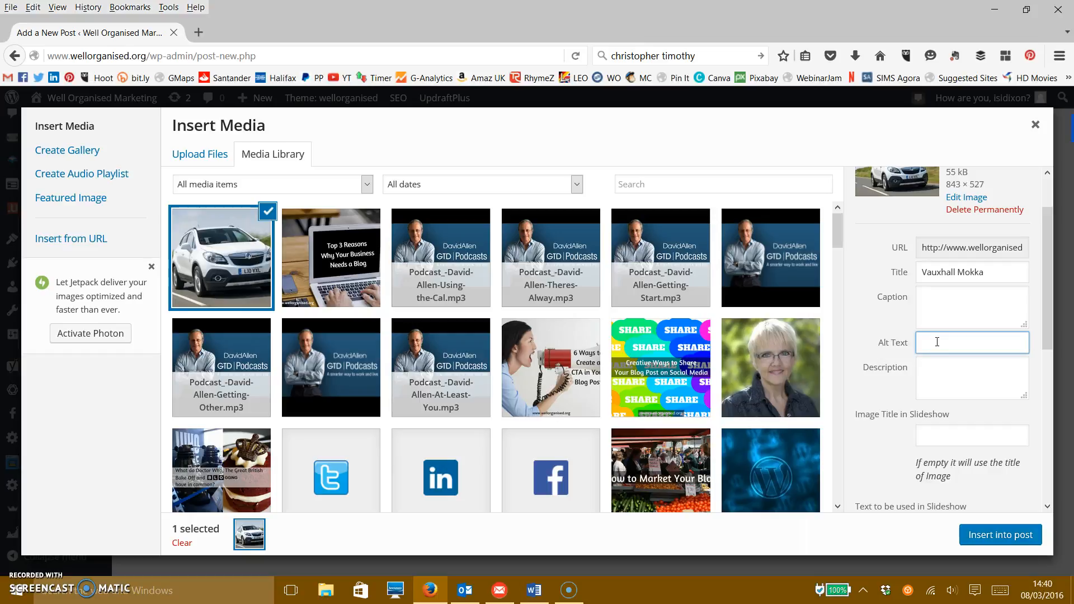
pyautogui.write('create a blogpost')
pyautogui.press('BackSpace')
pyautogui.press('BackSpace')
pyautogui.press('BackSpace')
pyautogui.press('BackSpace')
pyautogui.write('post')
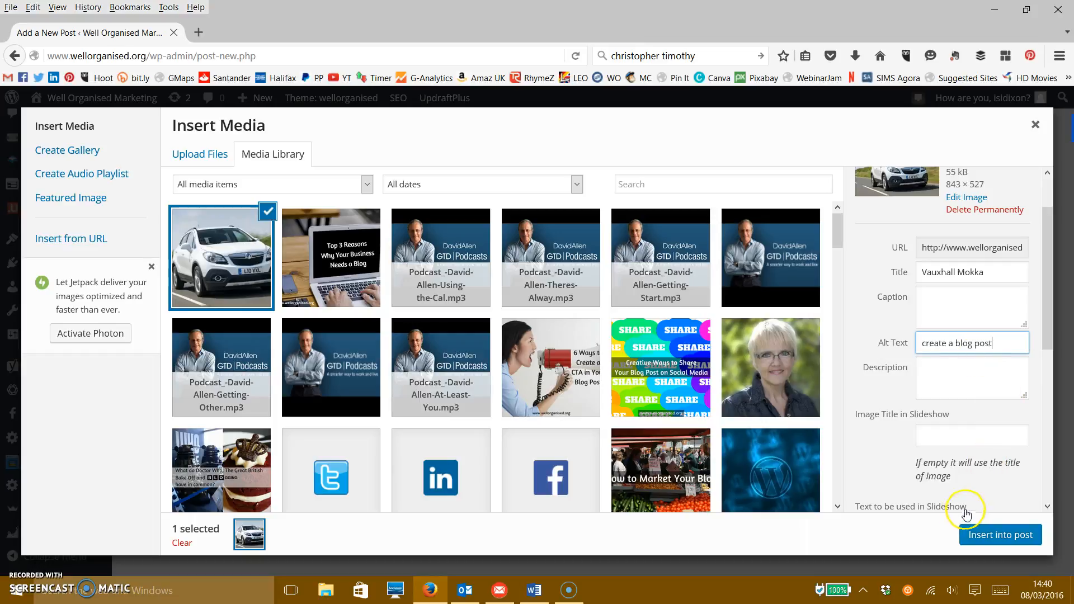
# - Insert the Vauxhall Mokka image into the post with Centre alignment and the Medium – 300 × 188 size
pyautogui.scroll(-2, 999, 479)
pyautogui.scroll(-8, 1001, 483)
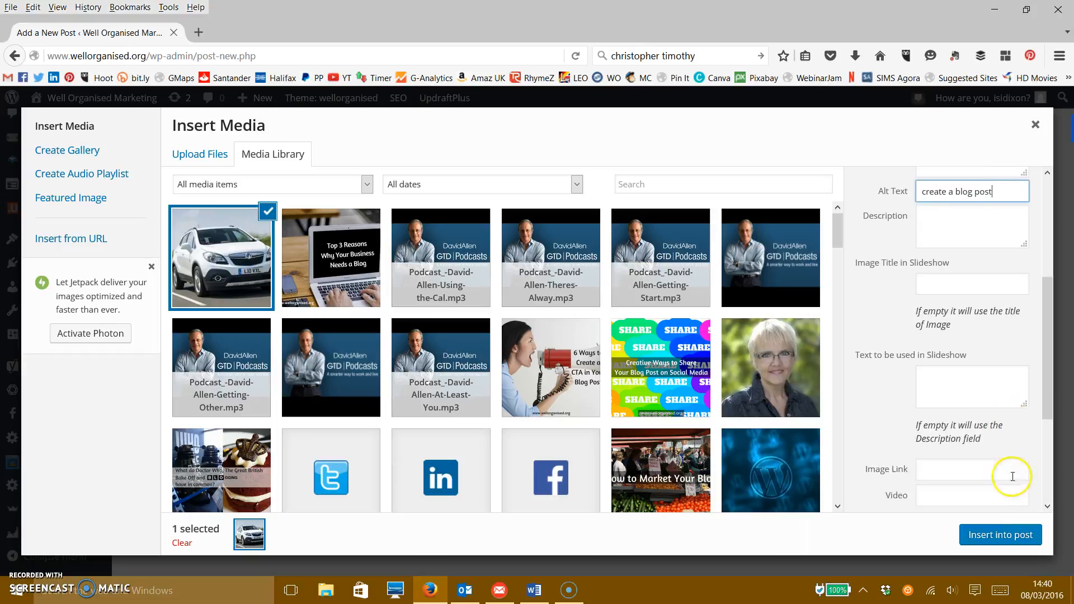
pyautogui.scroll(-2, 1023, 473)
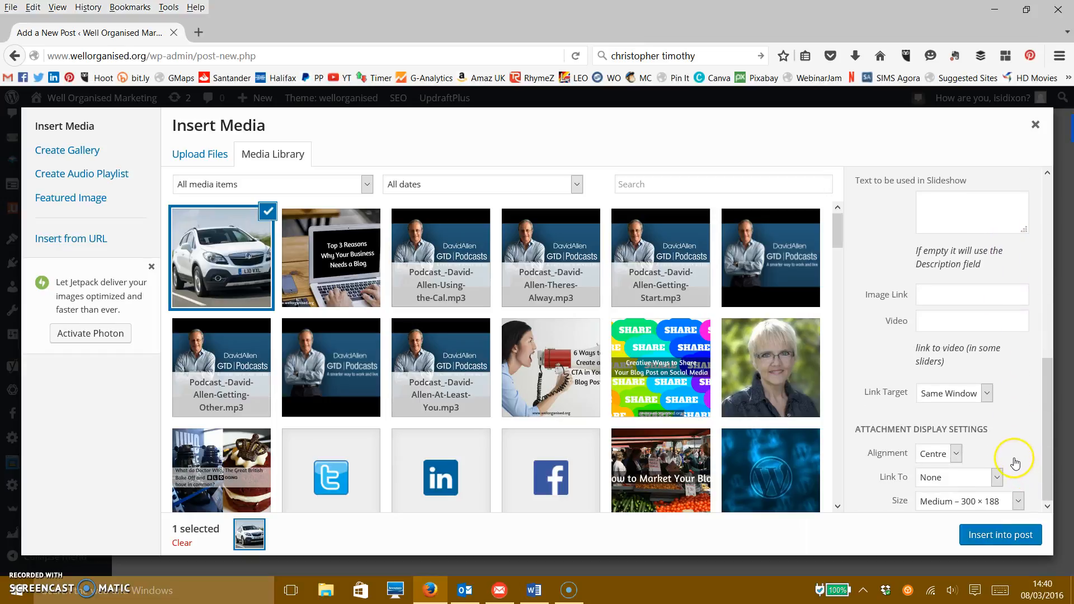
pyautogui.click(945, 456)
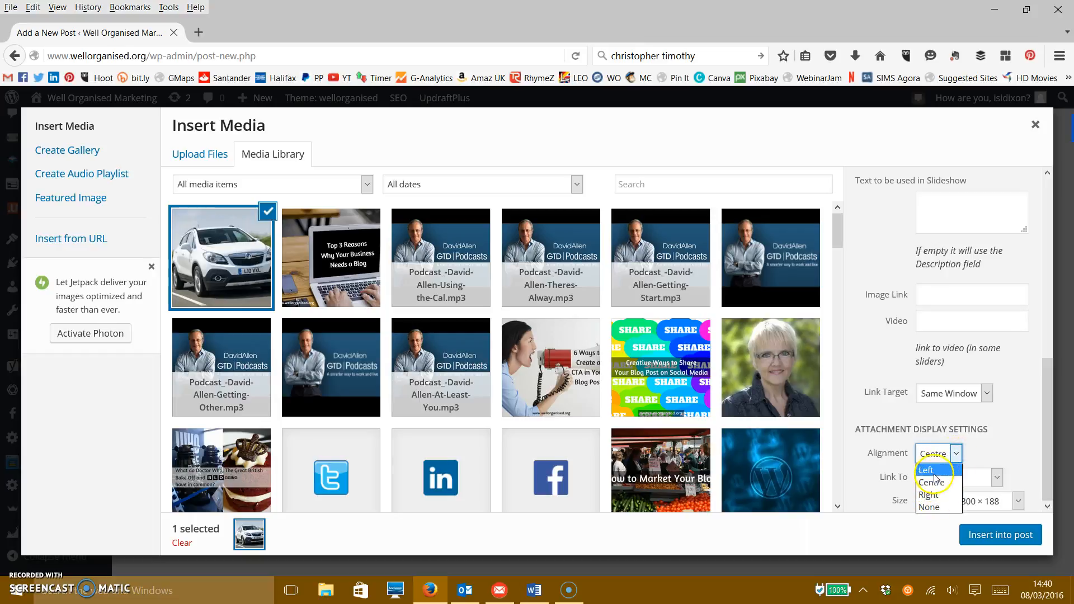
pyautogui.click(958, 454)
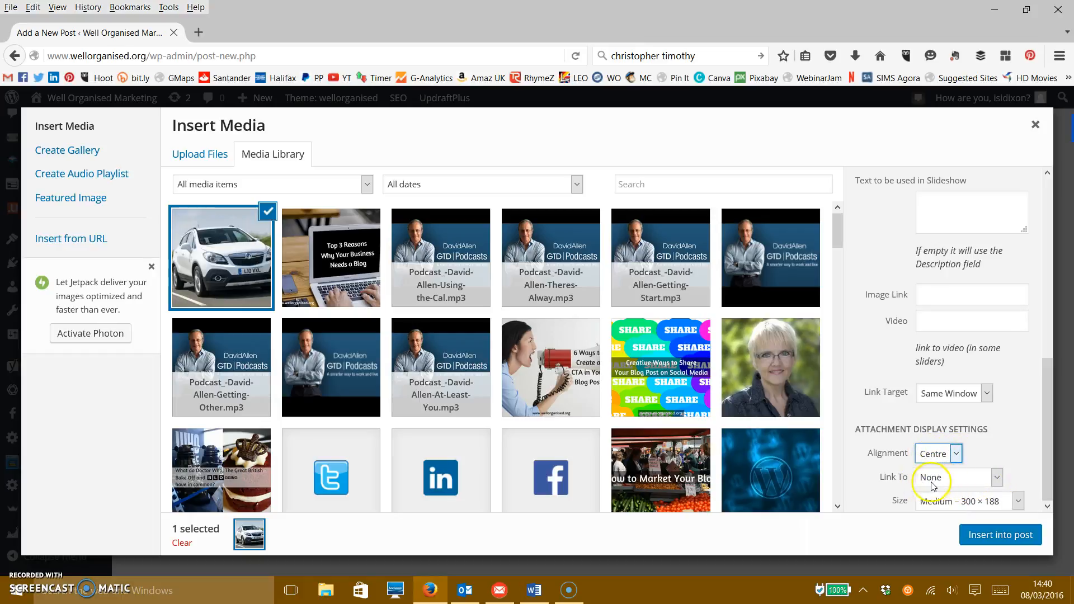
pyautogui.click(1017, 502)
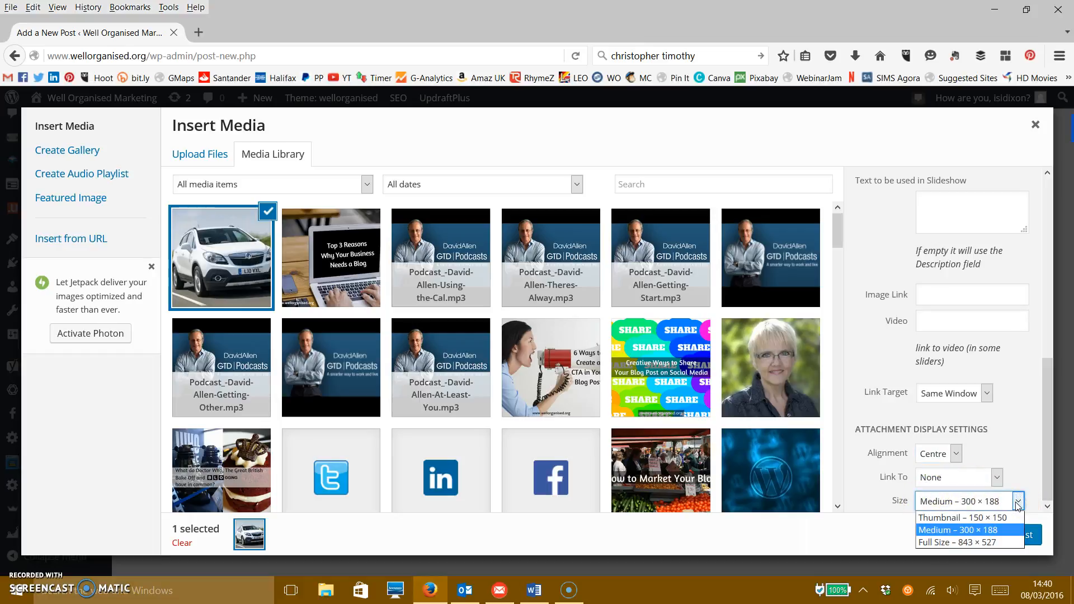
pyautogui.click(978, 523)
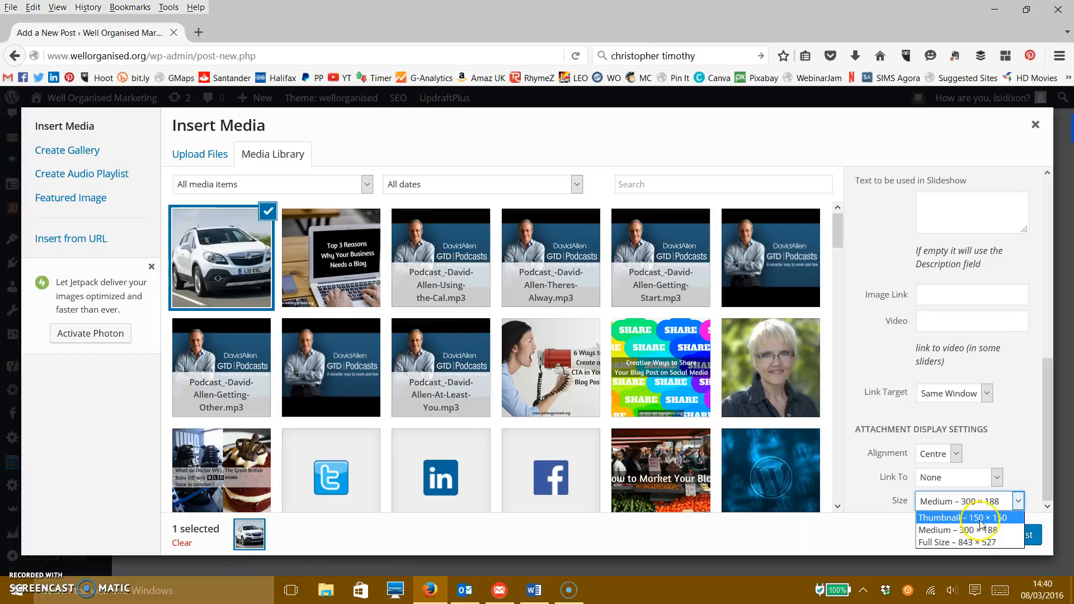
pyautogui.click(1006, 523)
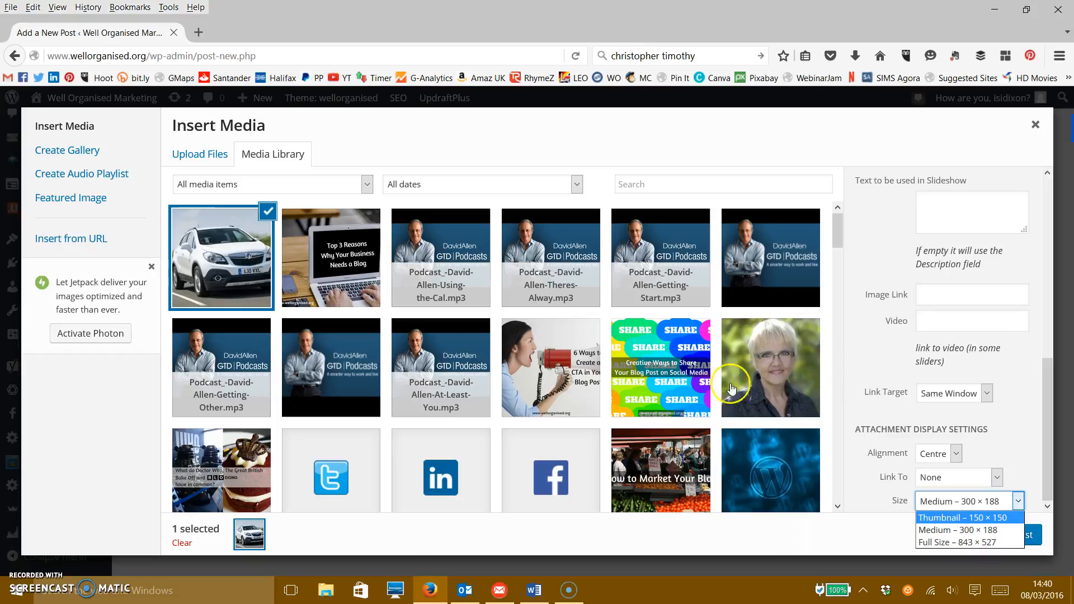
pyautogui.click(978, 535)
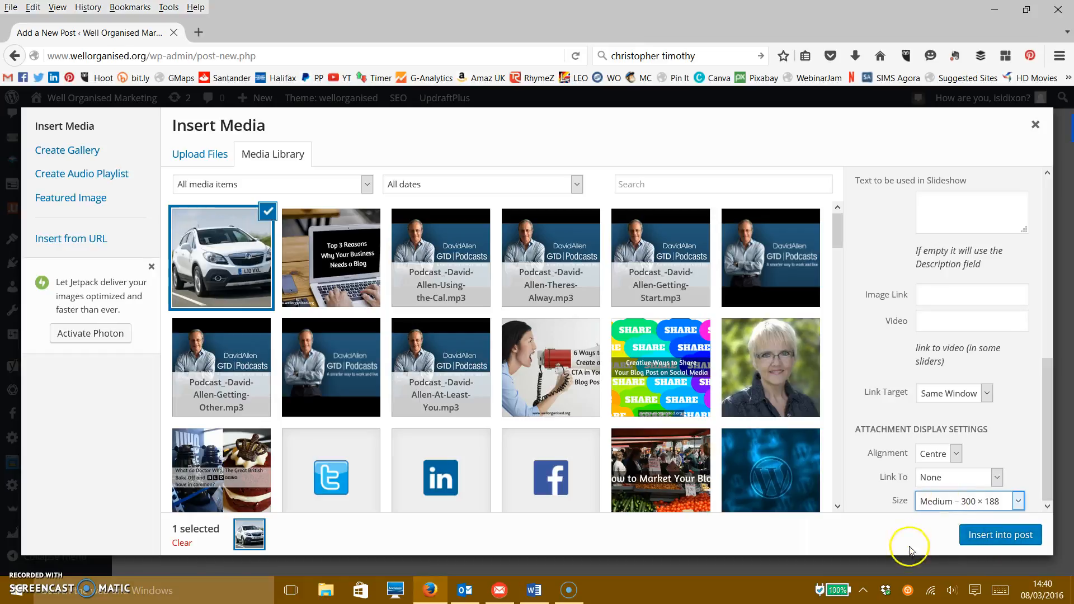
pyautogui.click(991, 540)
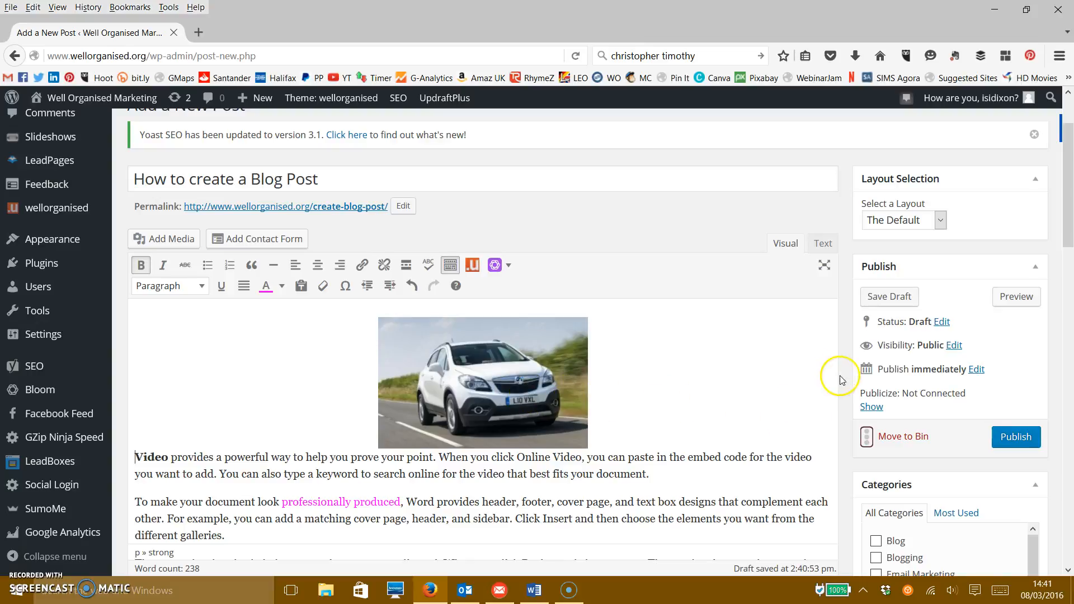
# - Assign the post to the Blogging category
pyautogui.scroll(-3, 837, 395)
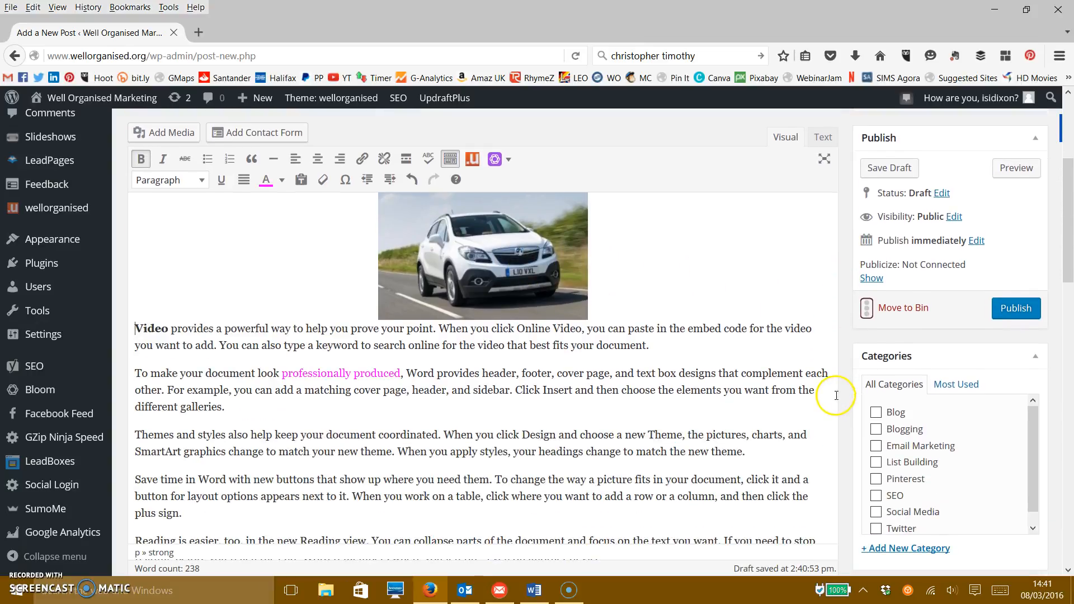
pyautogui.scroll(-2, 842, 403)
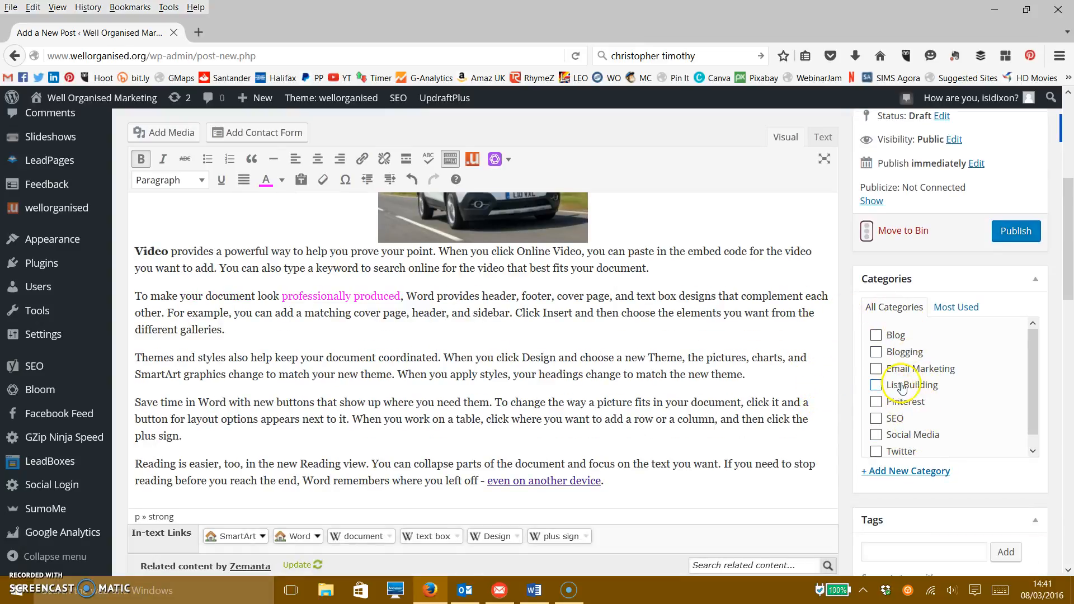
pyautogui.scroll(-1, 918, 408)
pyautogui.click(878, 342)
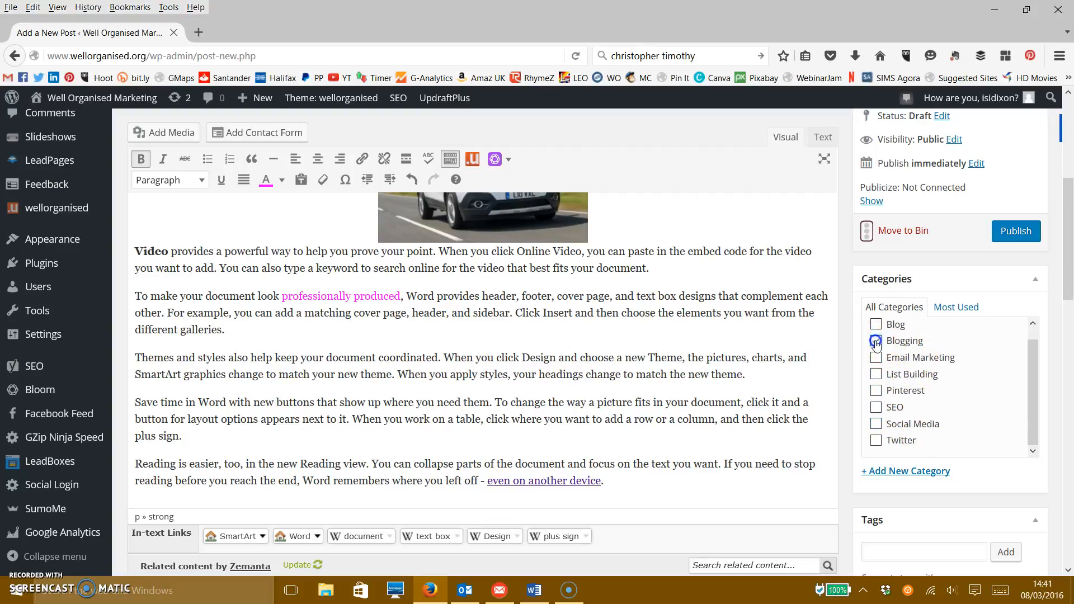
pyautogui.scroll(-2, 806, 463)
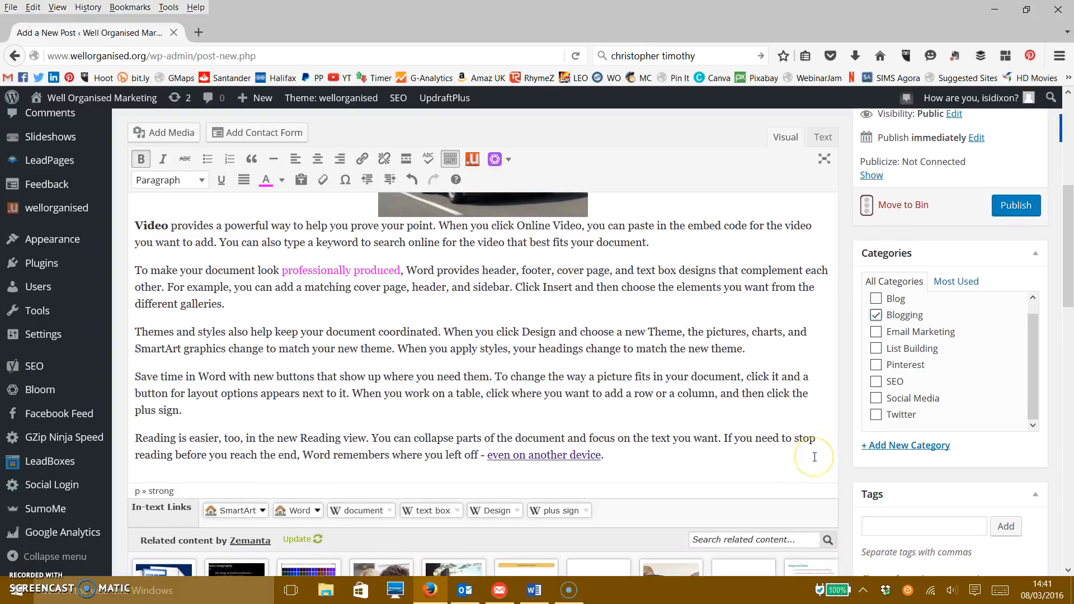
# - Add the tags video, Word, Microsoft Word and picture to the post
pyautogui.scroll(-1, 825, 467)
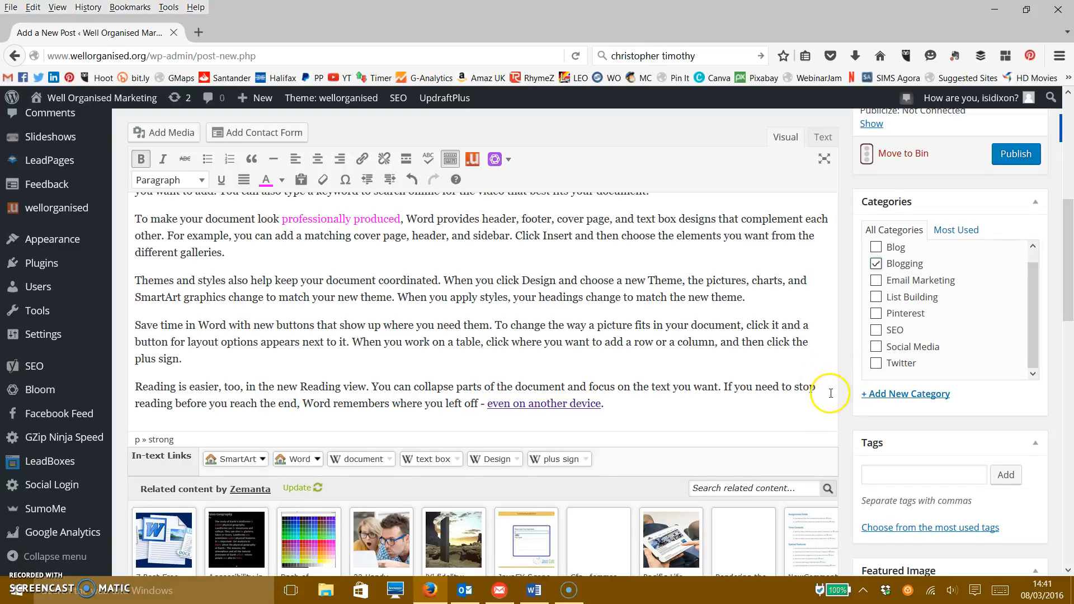
pyautogui.scroll(-2, 827, 396)
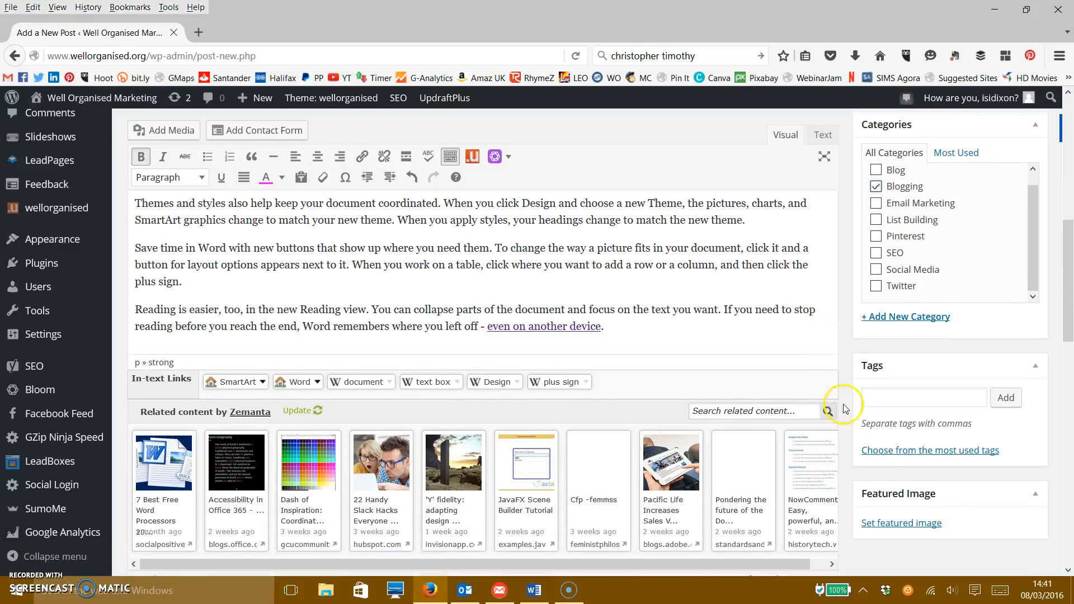
pyautogui.click(879, 396)
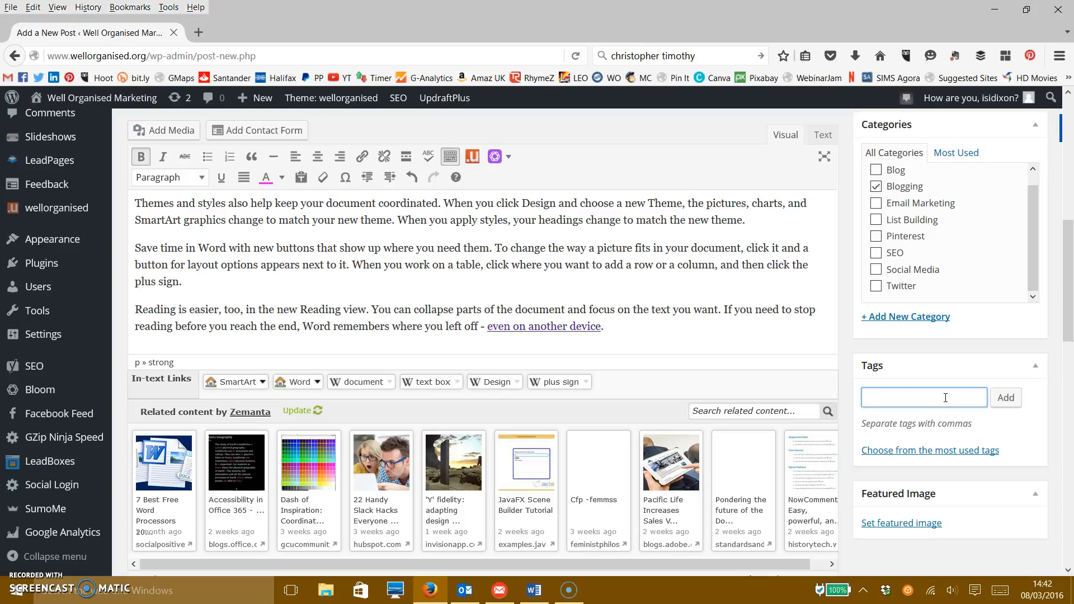
pyautogui.scroll(1, 713, 304)
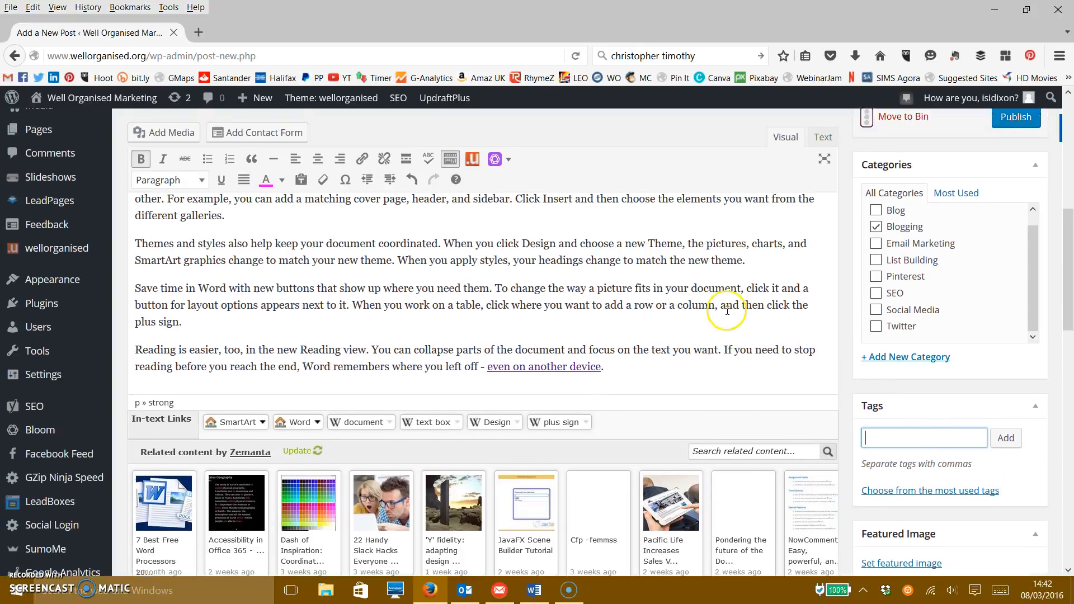
pyautogui.scroll(2, 604, 316)
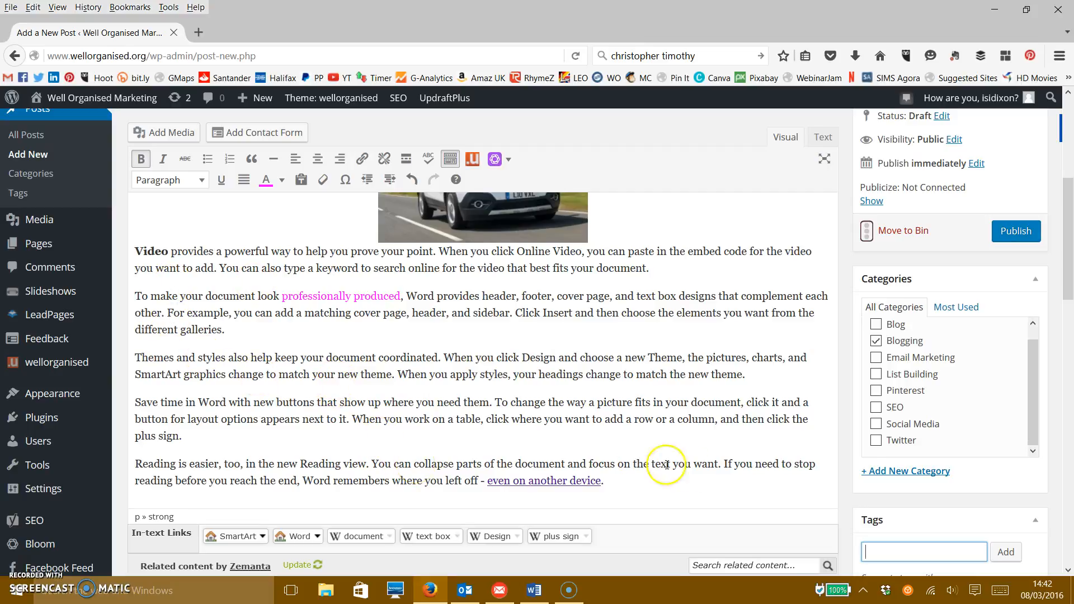
pyautogui.write('video,')
pyautogui.click(831, 504)
pyautogui.write(', Word')
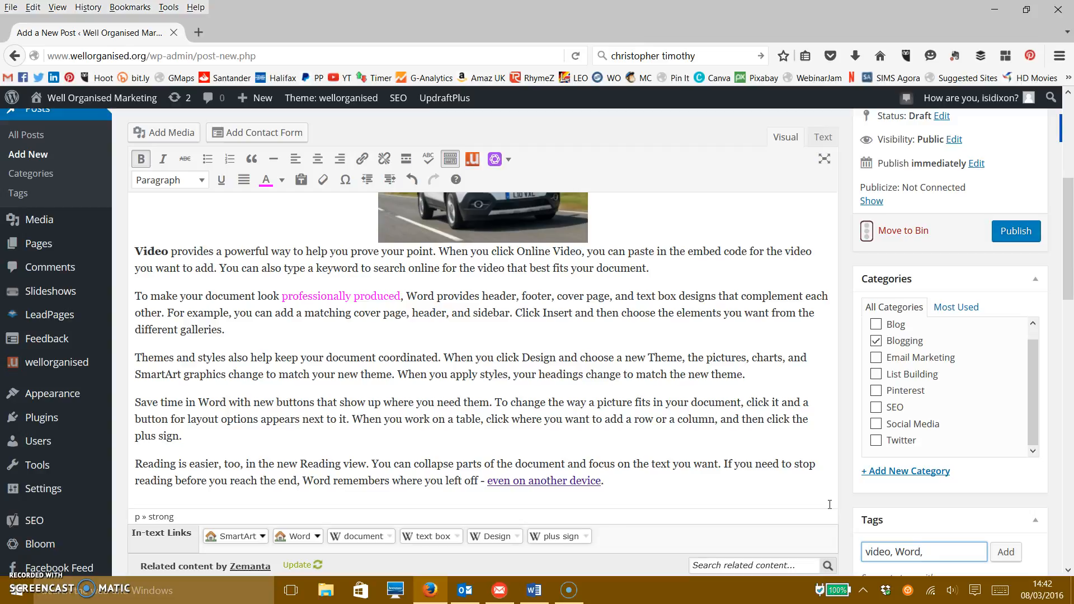
pyautogui.write(', Microsoft Word,')
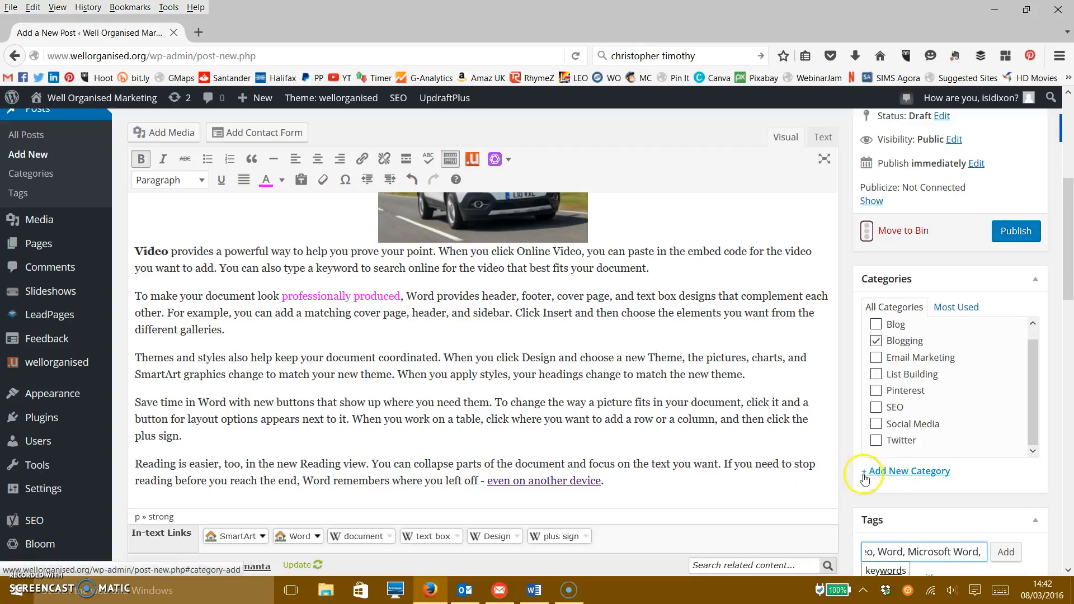
pyautogui.scroll(-2, 760, 470)
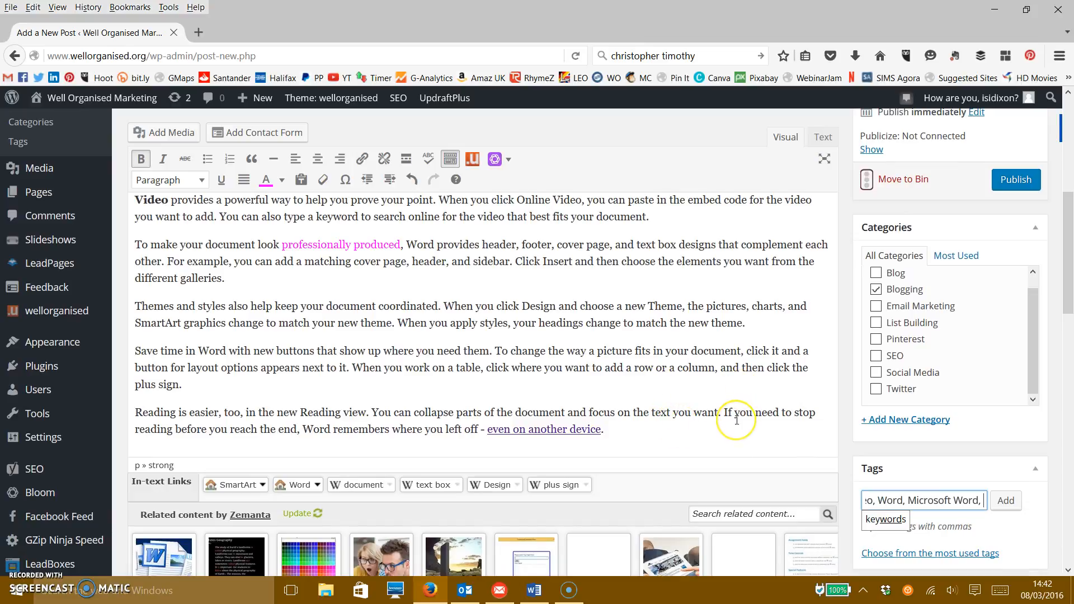
pyautogui.write('pictur')
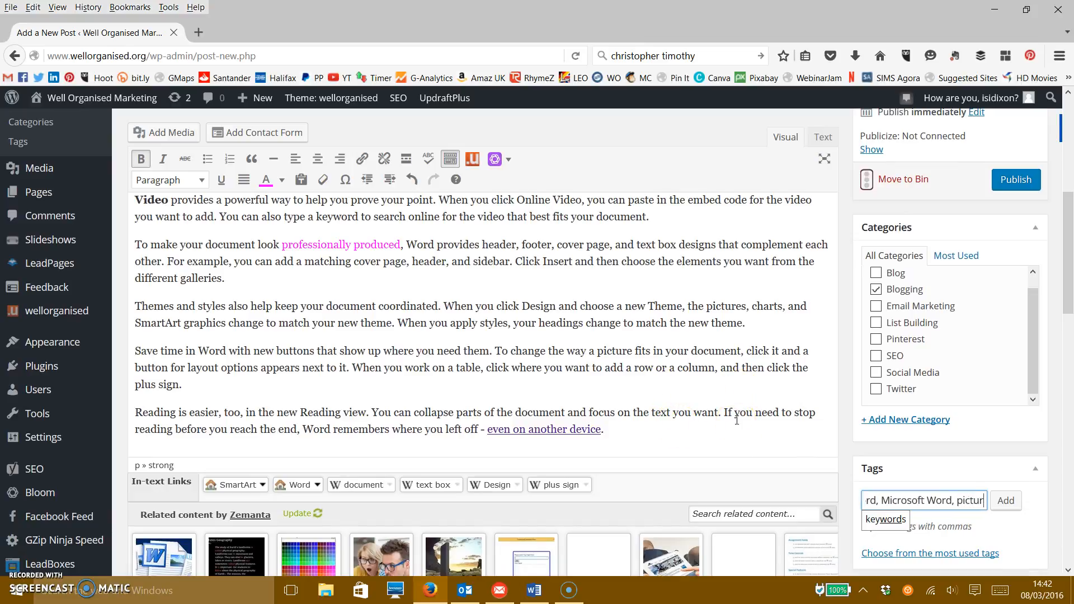
pyautogui.write('e,')
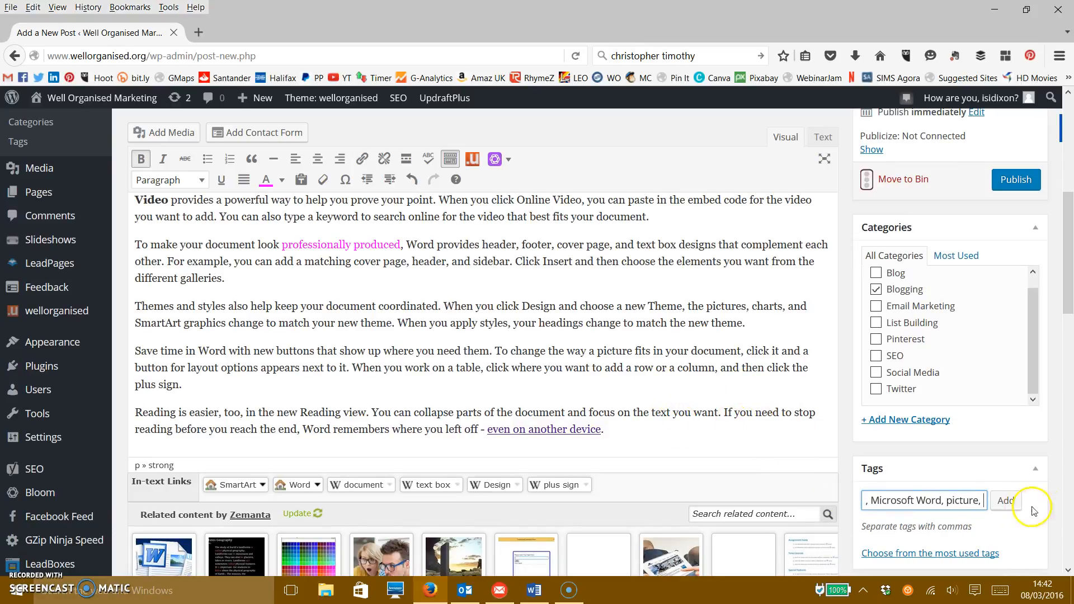
pyautogui.click(1014, 514)
pyautogui.scroll(-2, 1021, 510)
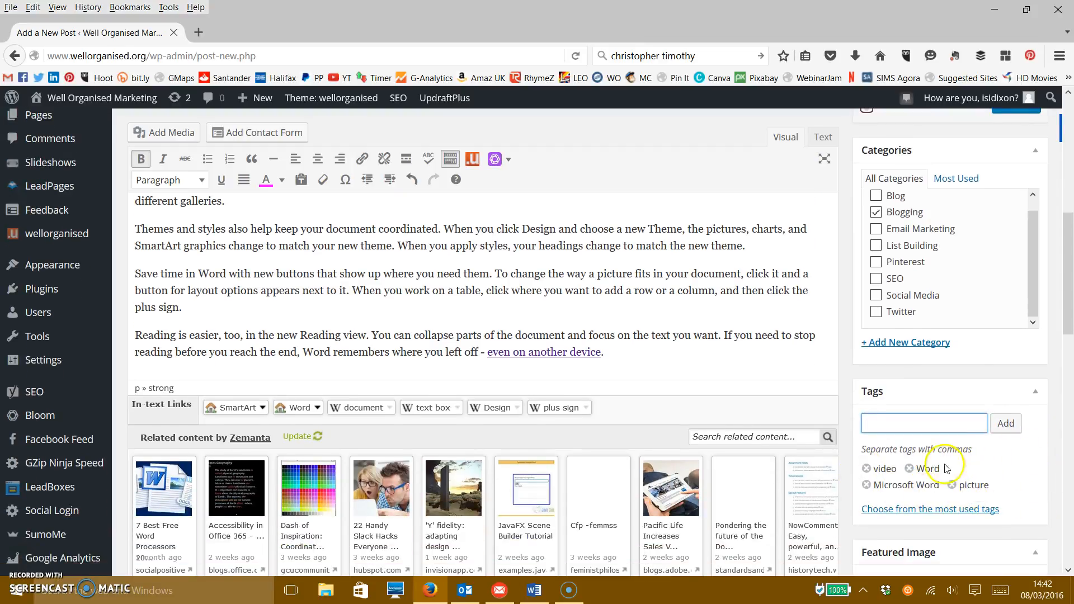
pyautogui.scroll(-3, 1063, 480)
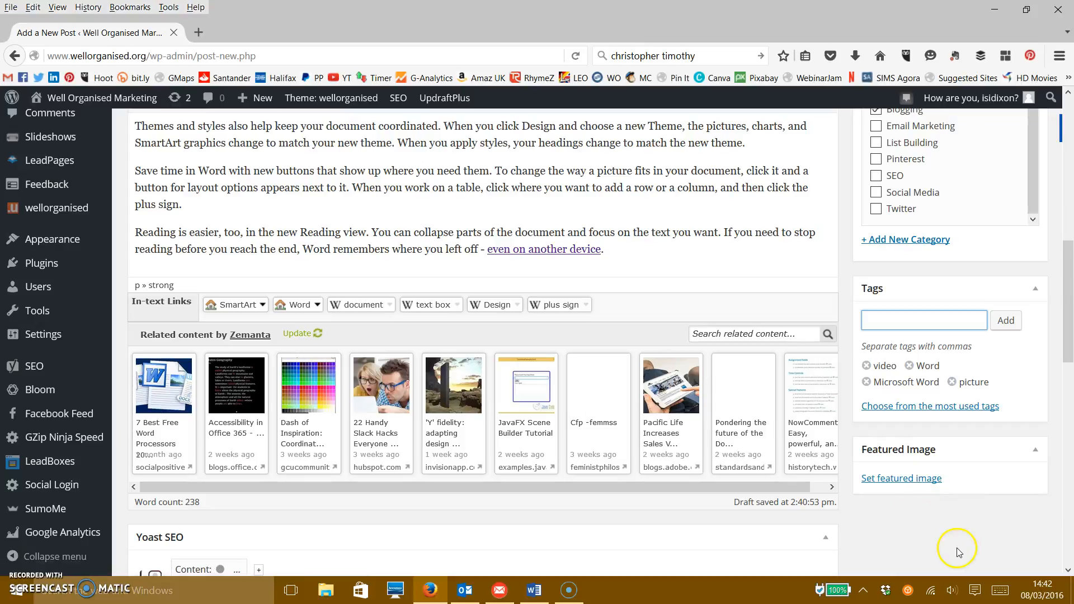
pyautogui.click(898, 483)
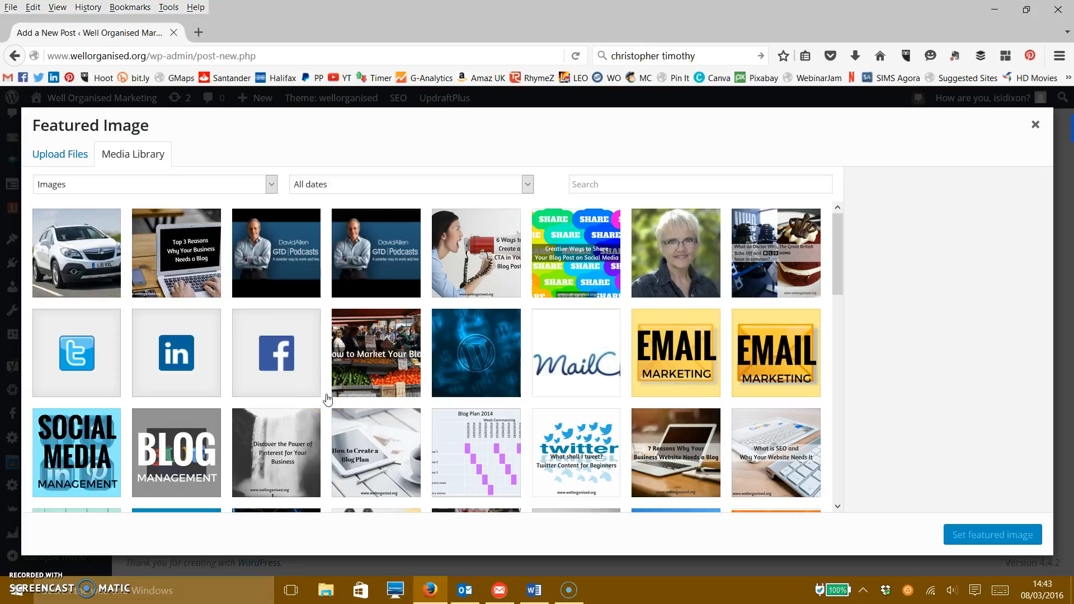
pyautogui.click(171, 257)
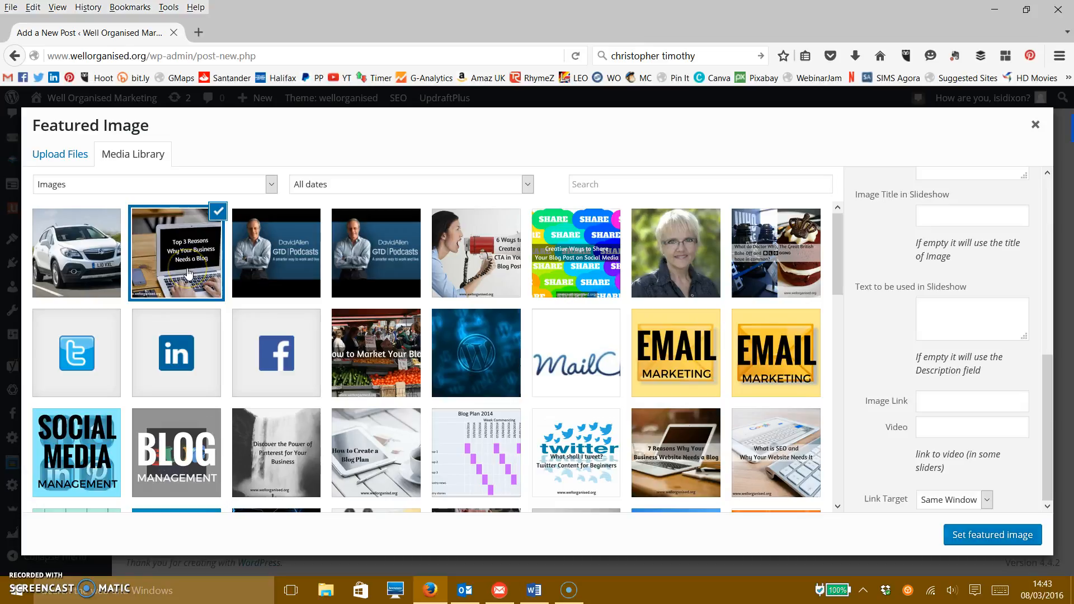
pyautogui.scroll(2, 876, 317)
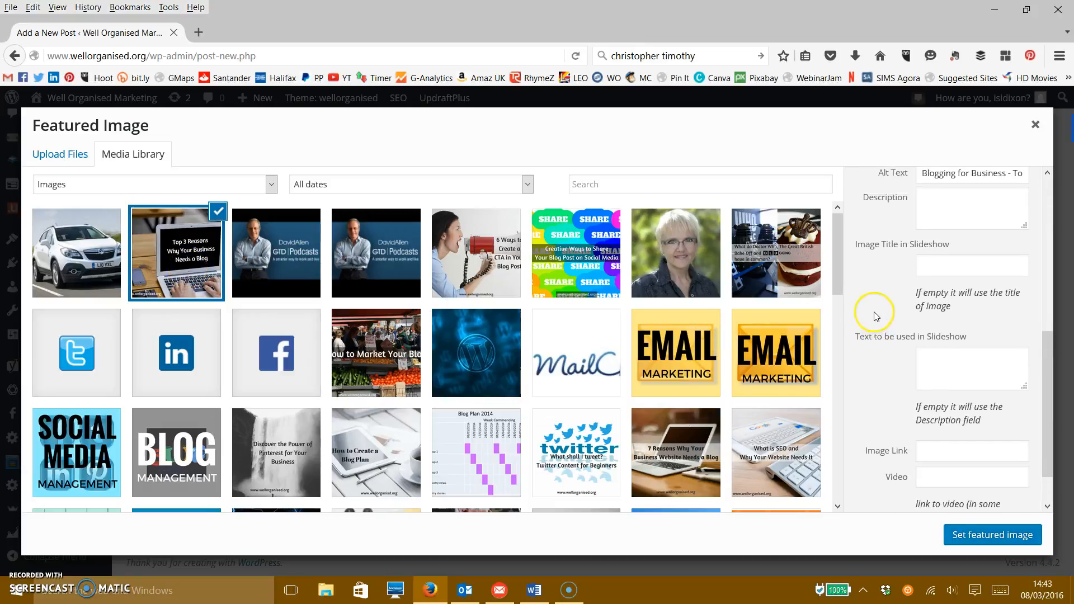
pyautogui.scroll(3, 876, 316)
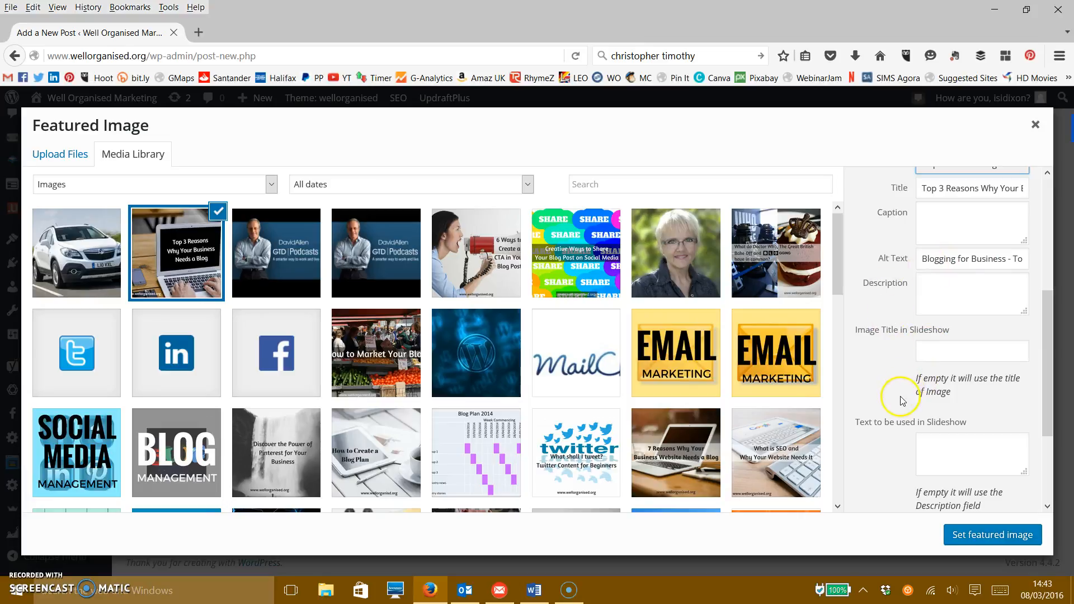
pyautogui.scroll(-2, 901, 414)
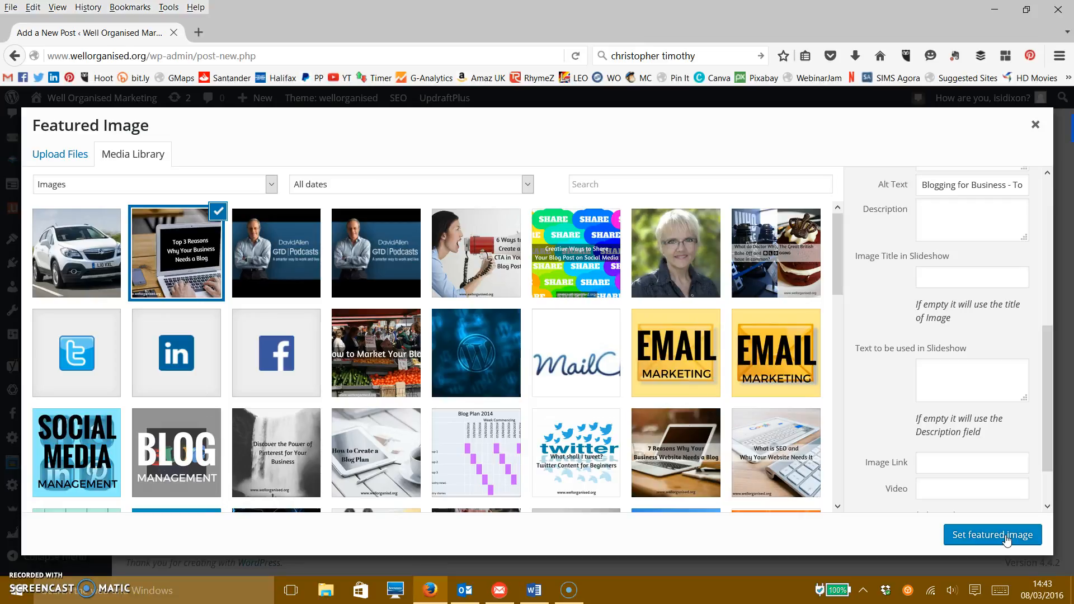
pyautogui.click(1034, 126)
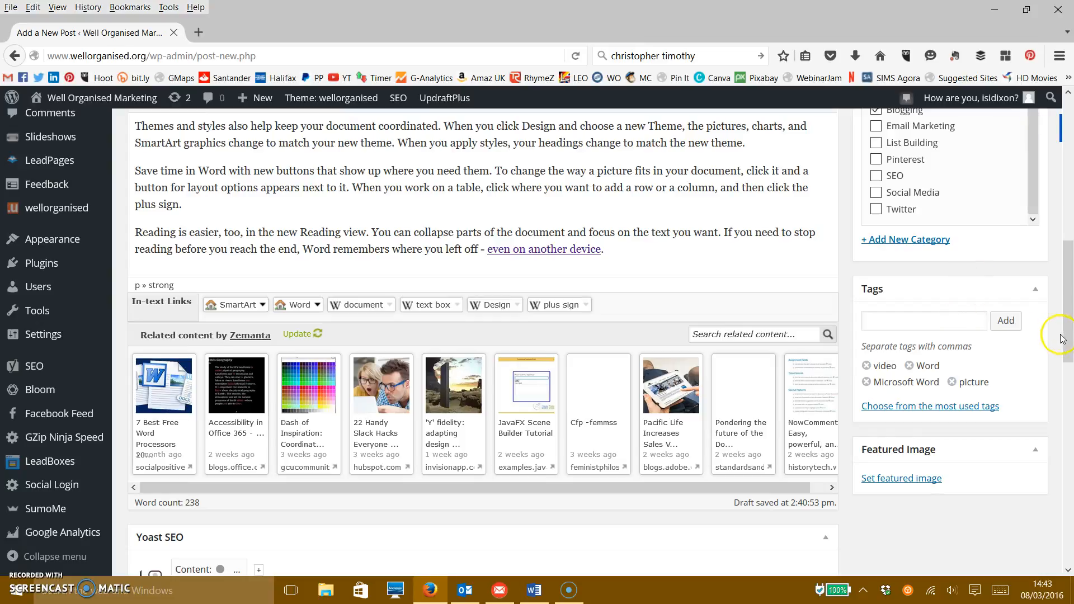
# - Preview the draft post and examine its title, image, formatted text, link, category and tags on the page
pyautogui.moveTo(1069, 335); pyautogui.dragTo(1070, 204)
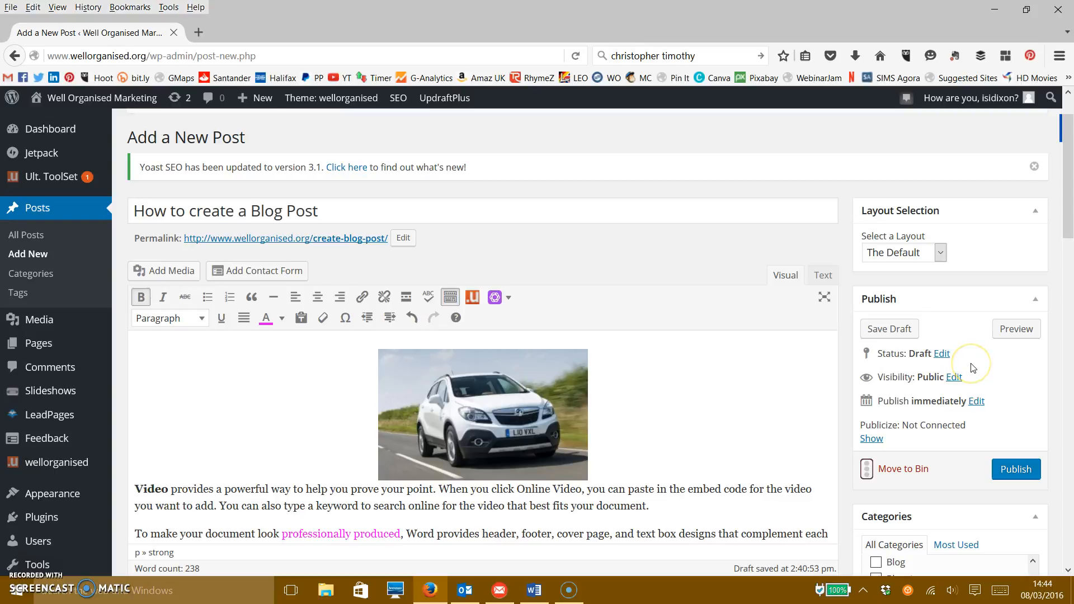
pyautogui.click(1016, 330)
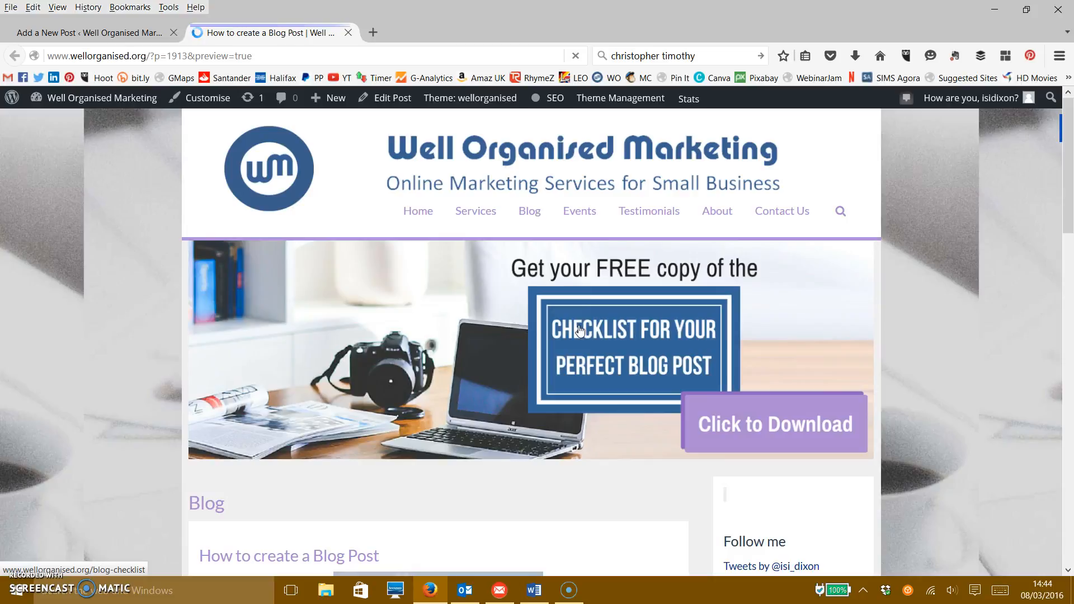
pyautogui.click(579, 319)
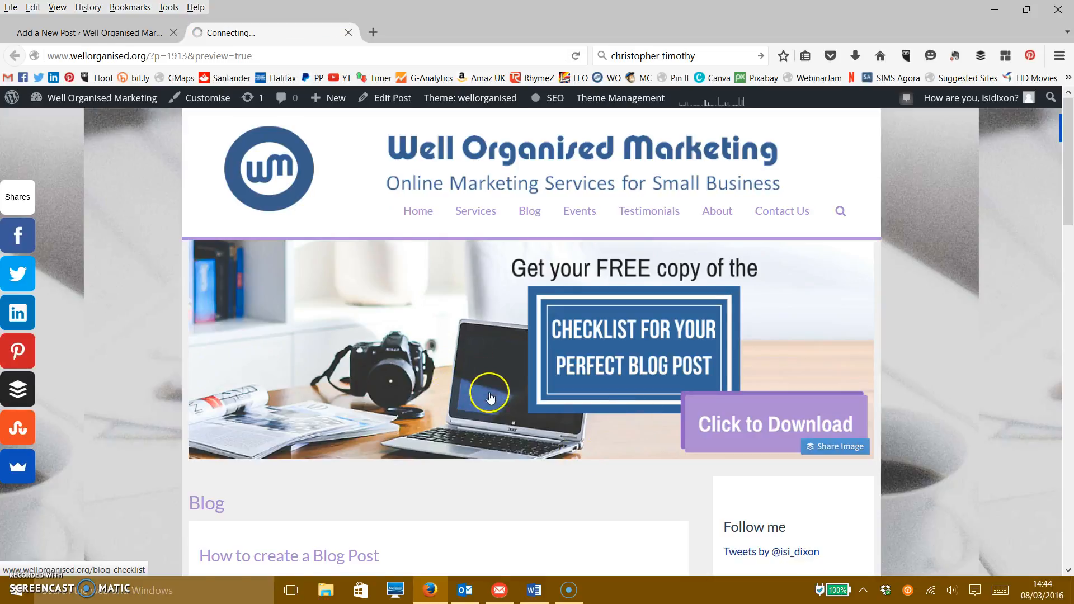
pyautogui.scroll(-2, 546, 403)
pyautogui.scroll(-2, 606, 402)
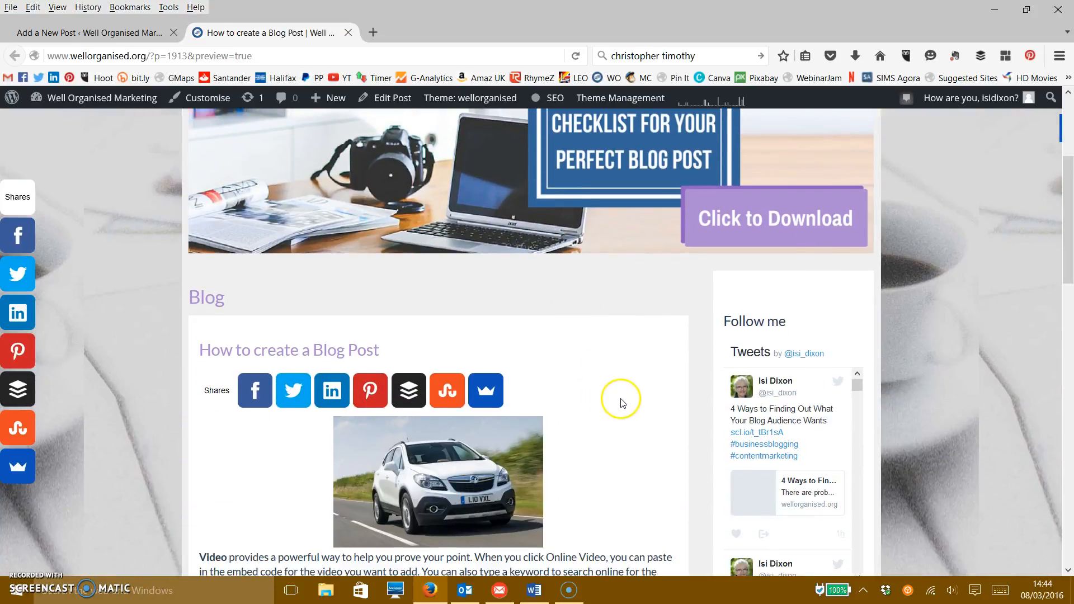
pyautogui.scroll(-2, 605, 402)
pyautogui.moveTo(343, 351)
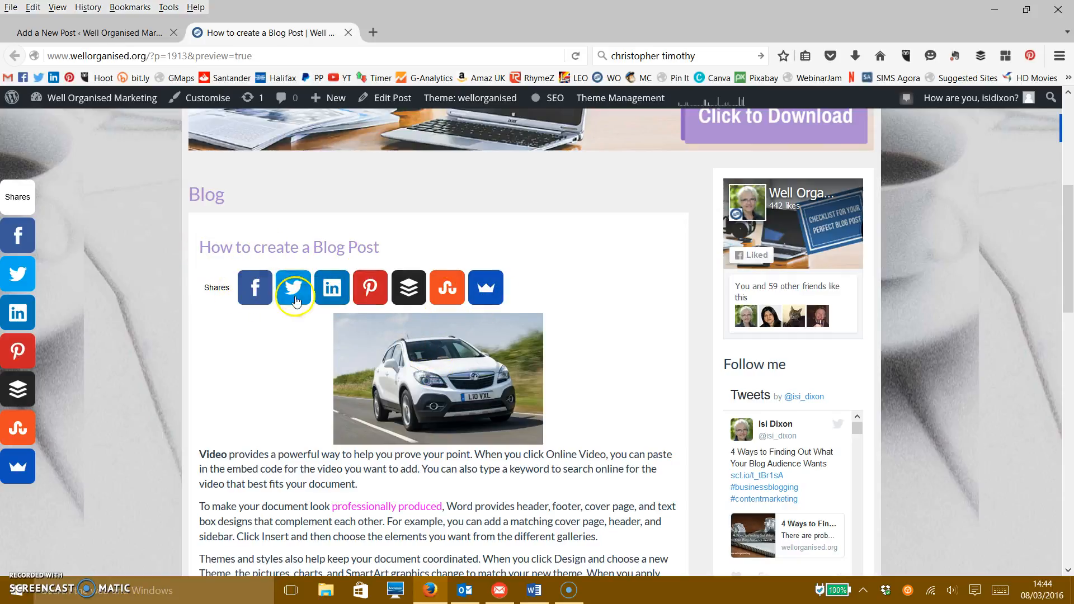
pyautogui.moveTo(517, 376)
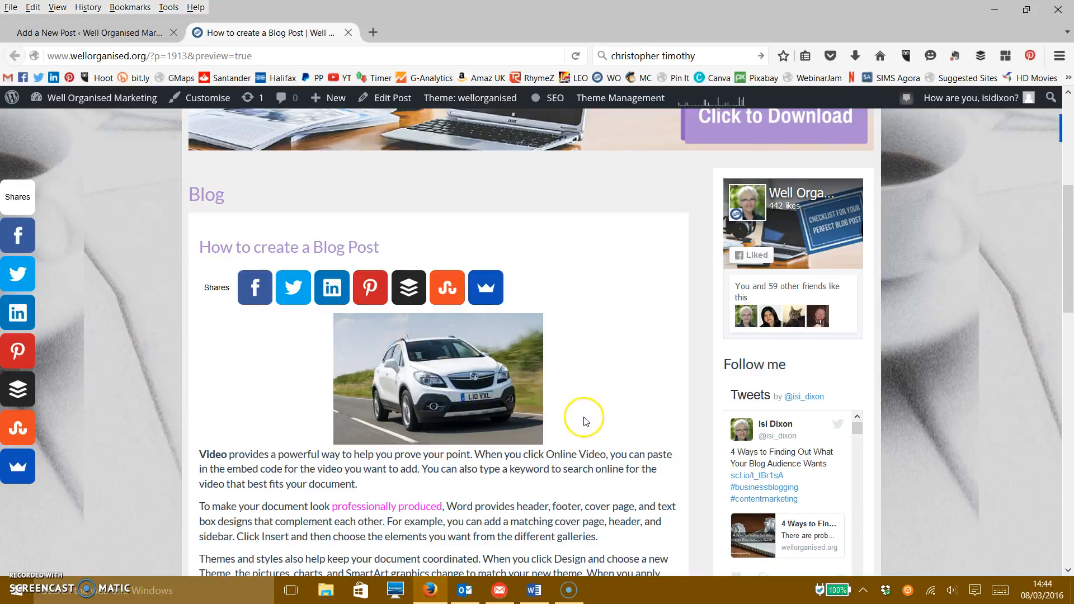
pyautogui.scroll(-4, 593, 419)
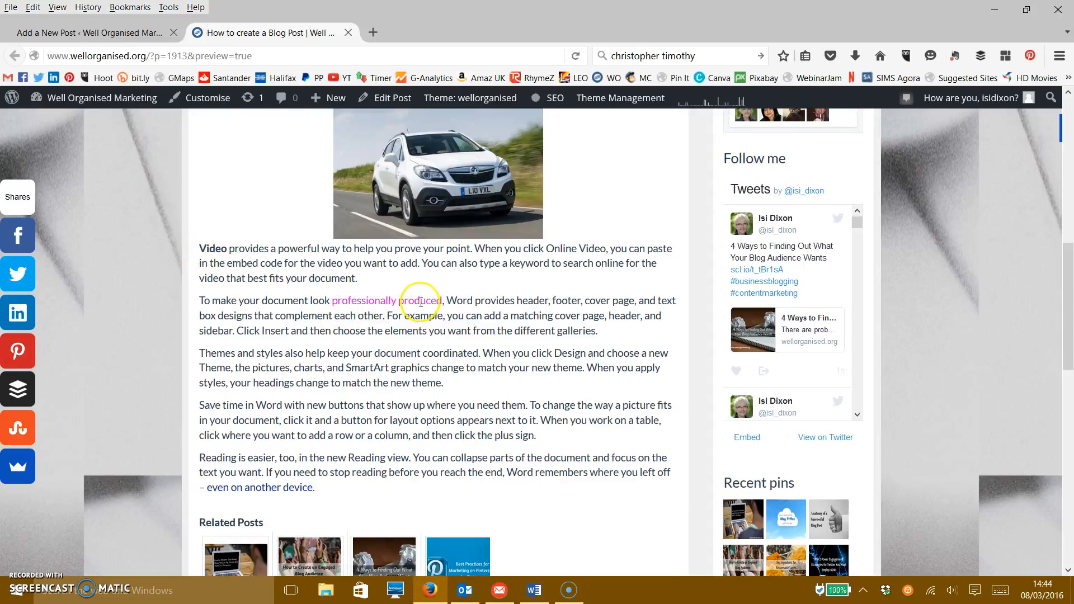
pyautogui.scroll(-3, 506, 430)
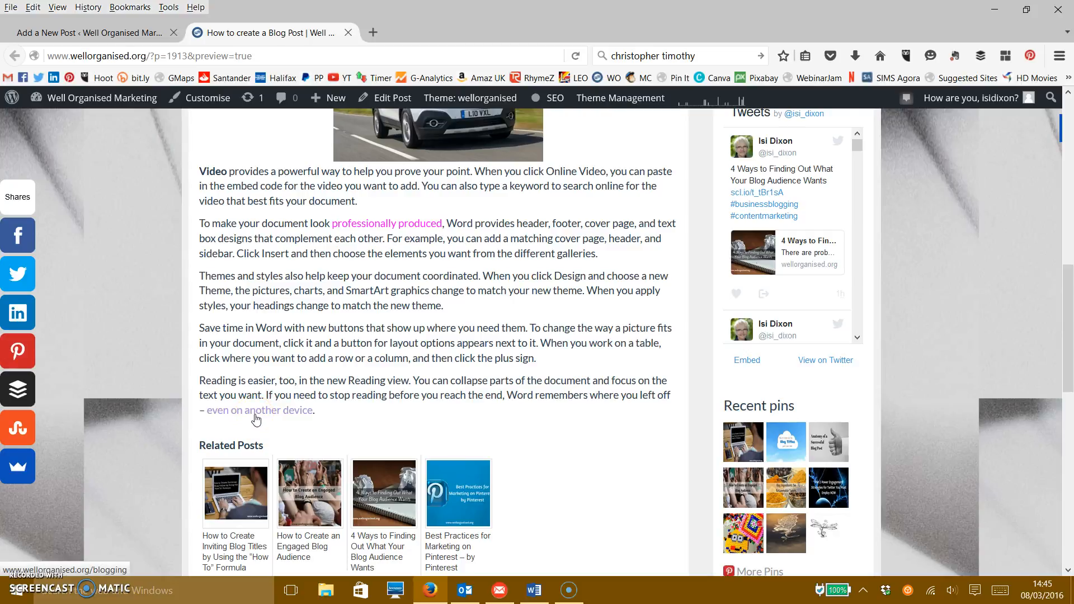
pyautogui.scroll(-5, 600, 386)
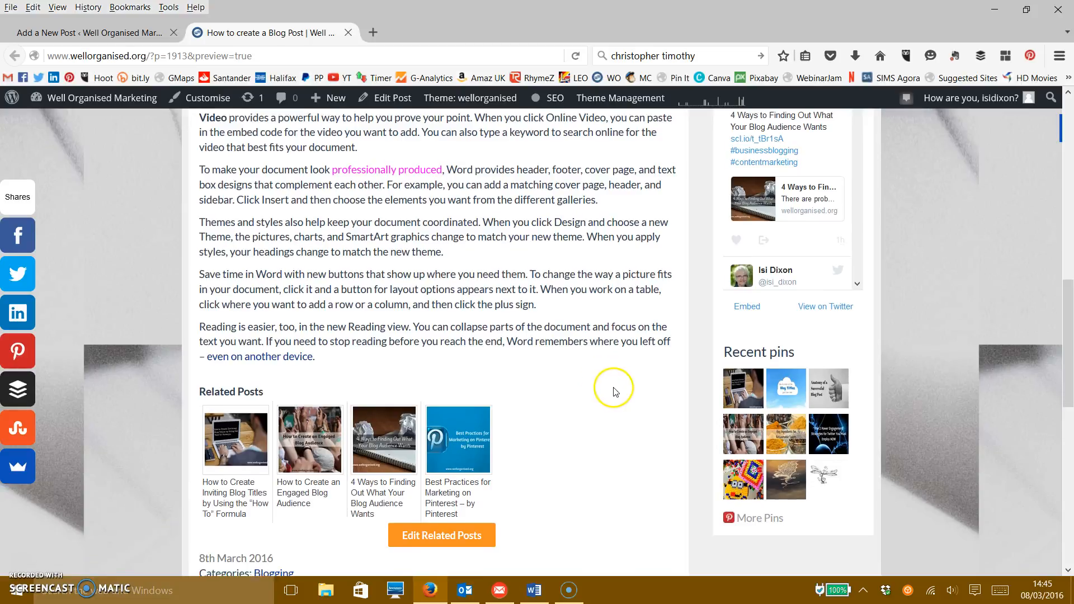
pyautogui.scroll(-4, 621, 390)
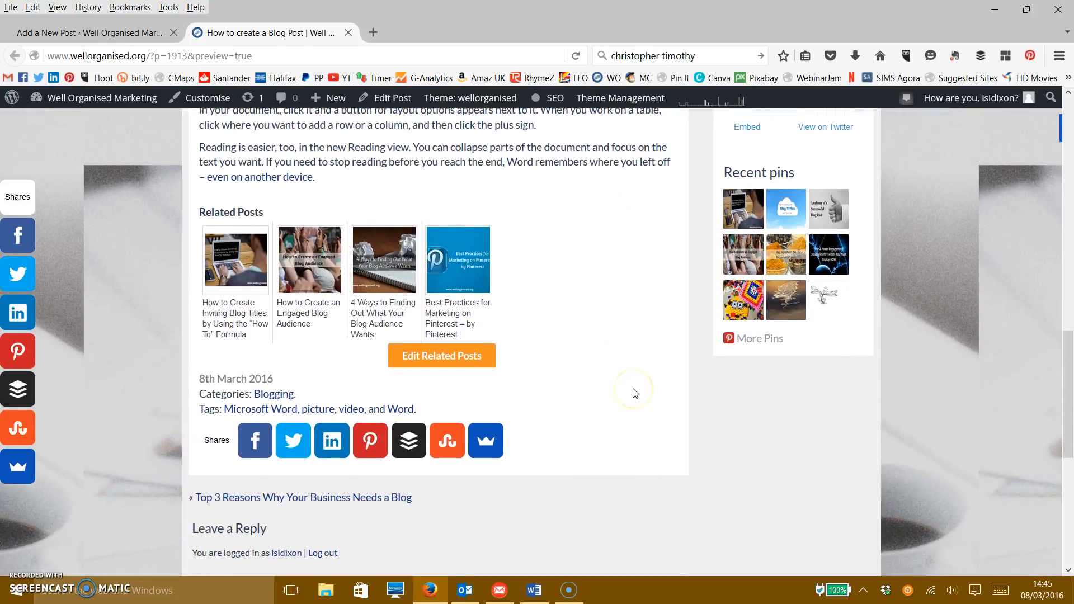
pyautogui.scroll(-4, 633, 390)
pyautogui.scroll(-3, 643, 395)
pyautogui.scroll(15, 616, 364)
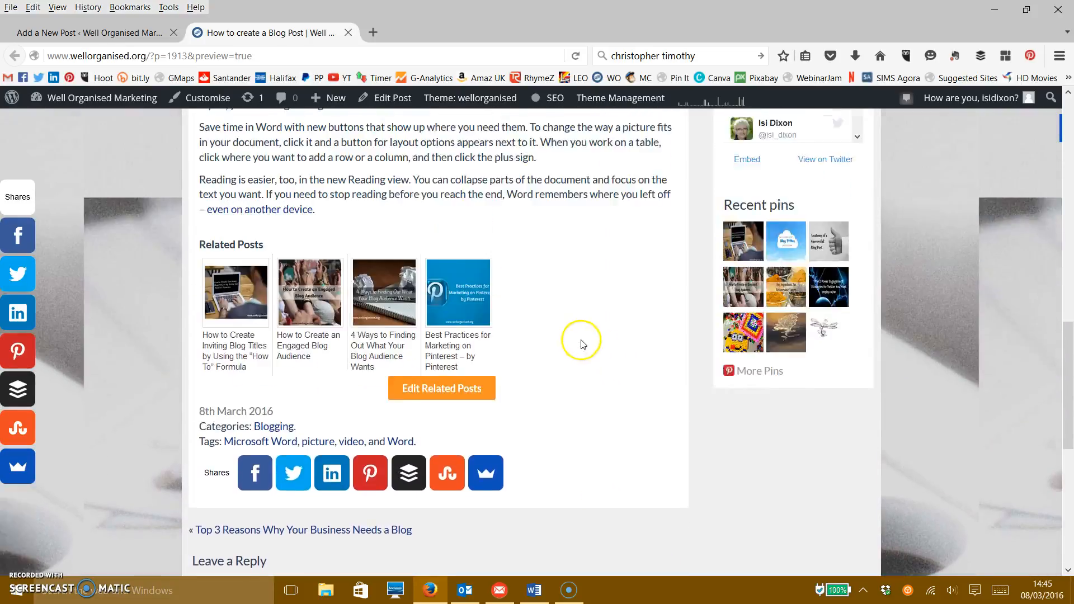
pyautogui.scroll(10, 607, 370)
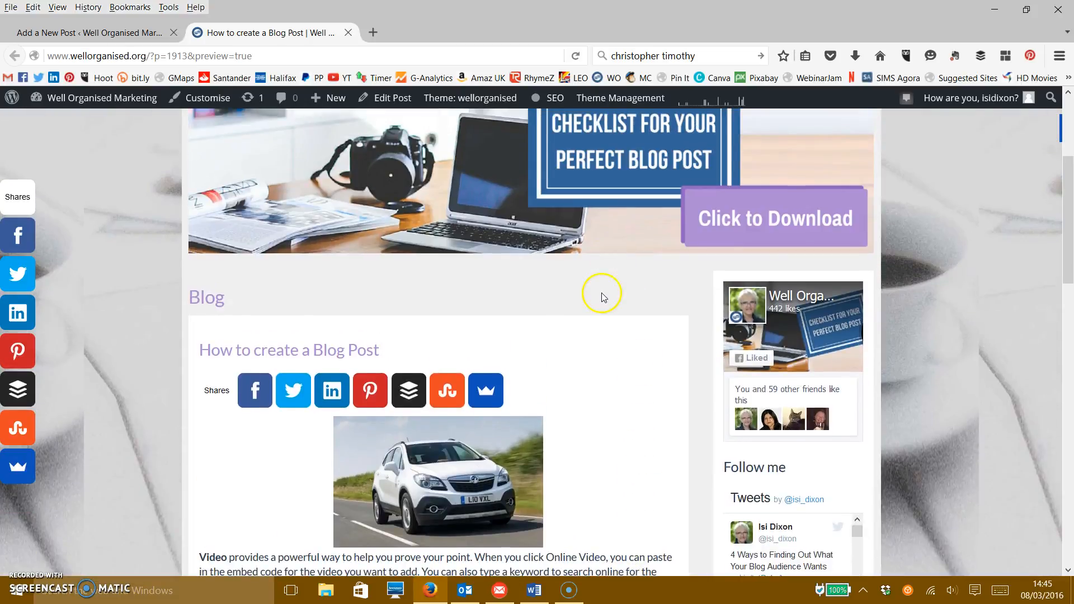
# - Return to the post editor and set the post's publication date to 10 April 2016
pyautogui.click(103, 35)
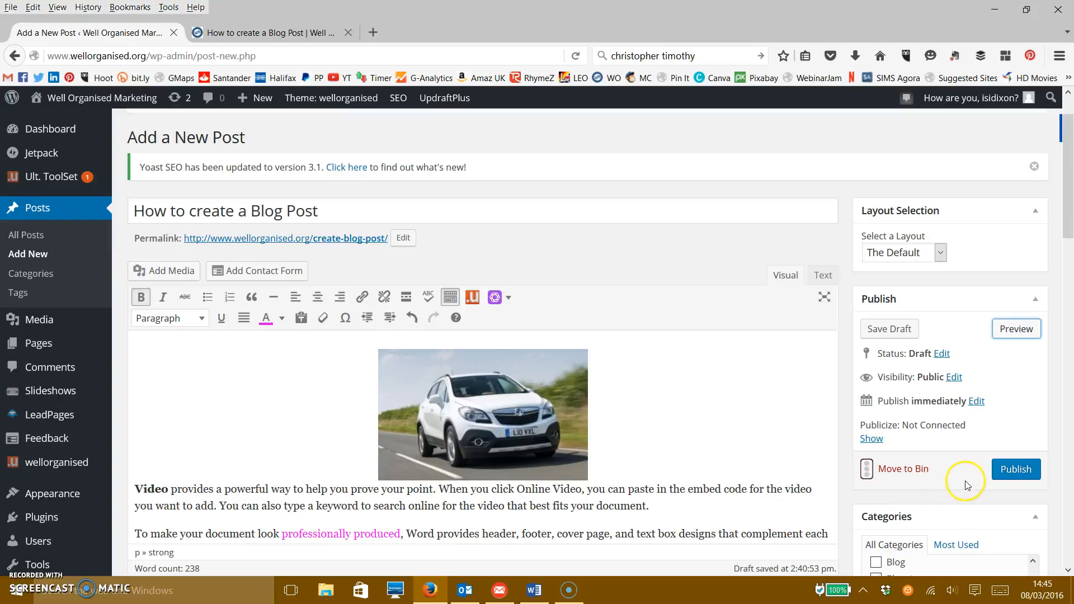
pyautogui.click(977, 402)
pyautogui.click(903, 423)
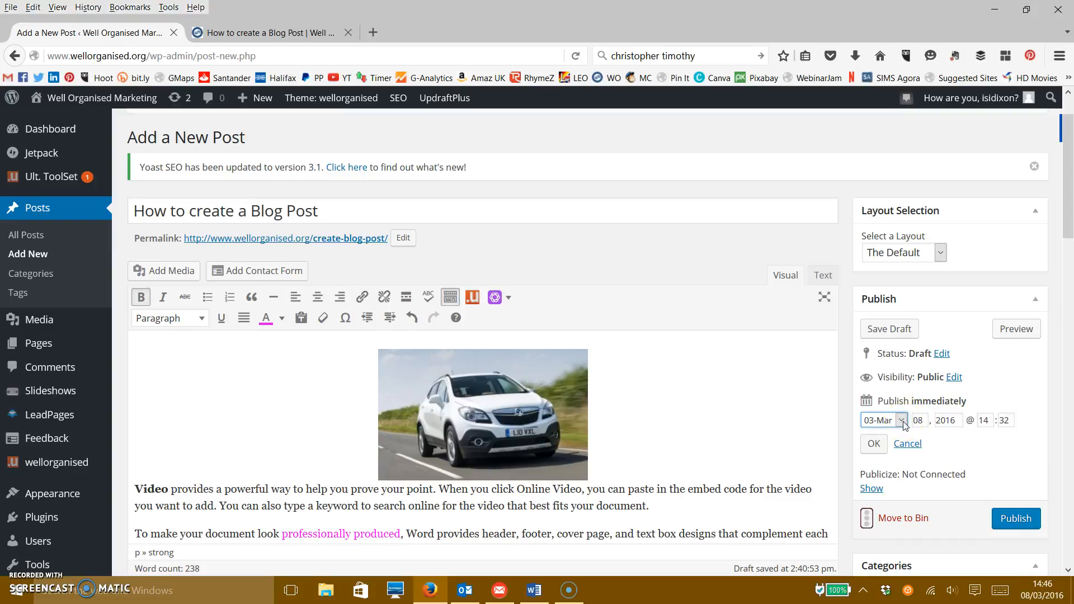
pyautogui.click(902, 420)
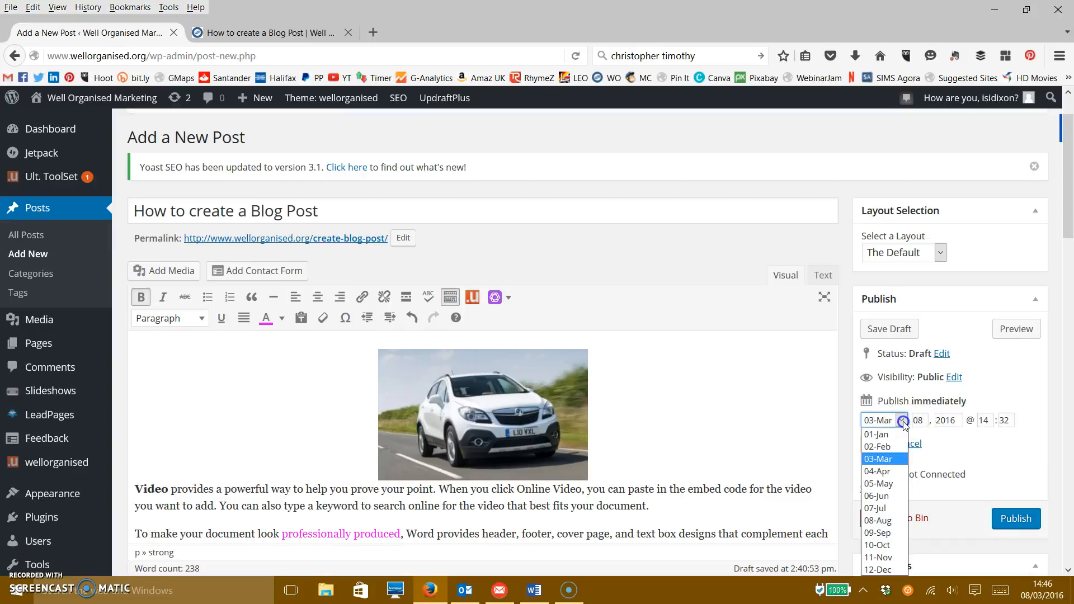
pyautogui.click(890, 475)
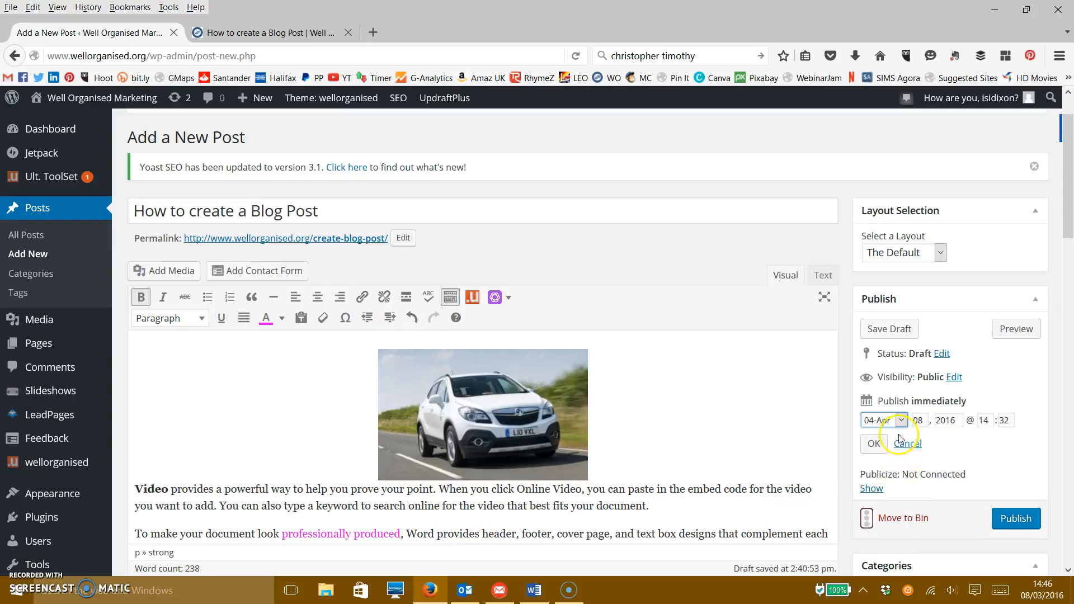
pyautogui.doubleClick(916, 420)
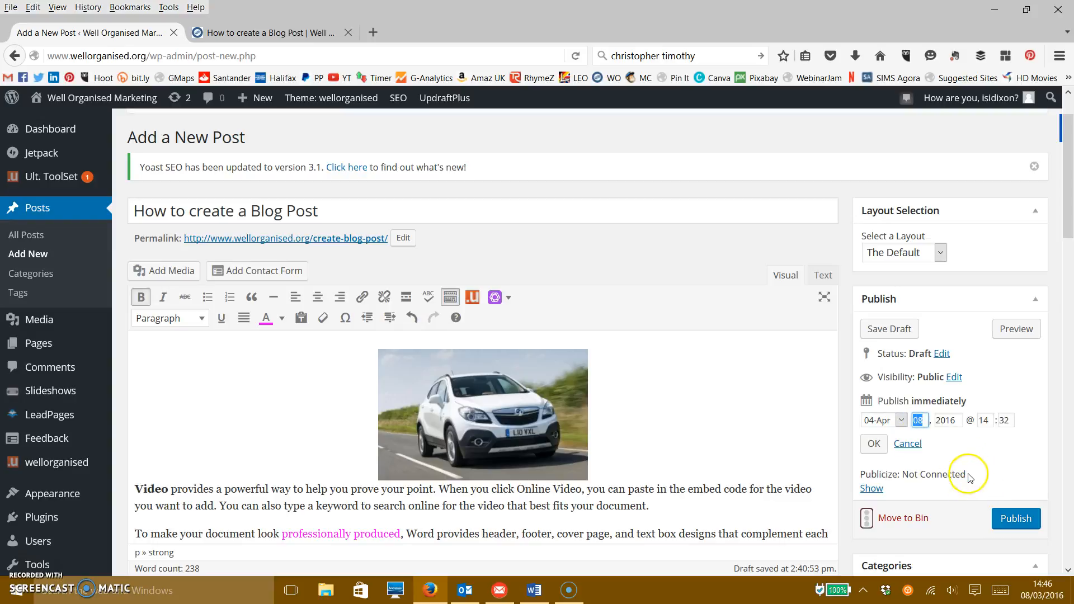
pyautogui.write('1')
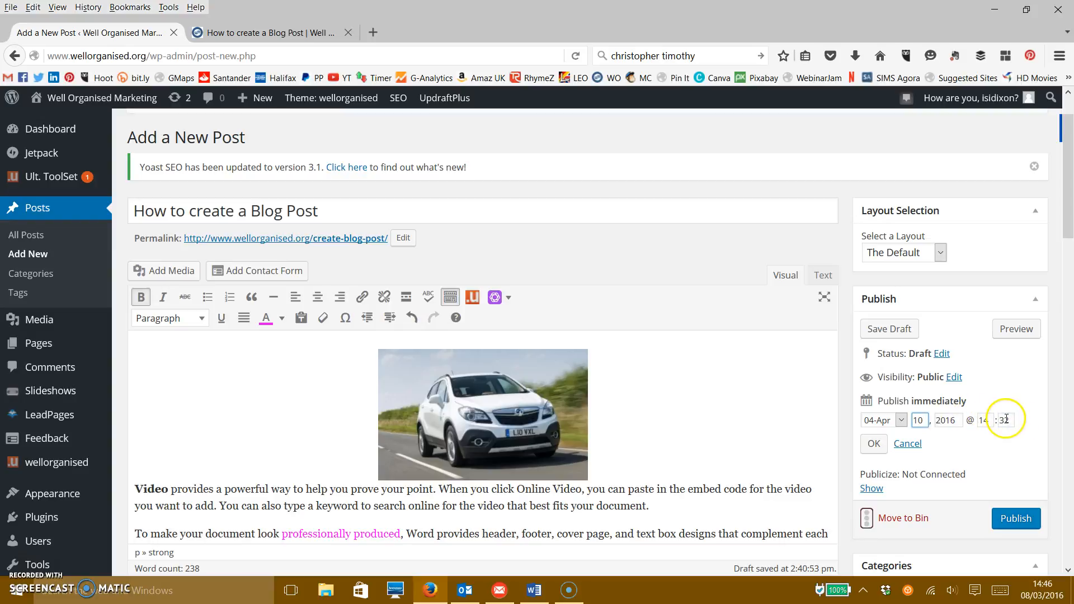
pyautogui.click(874, 444)
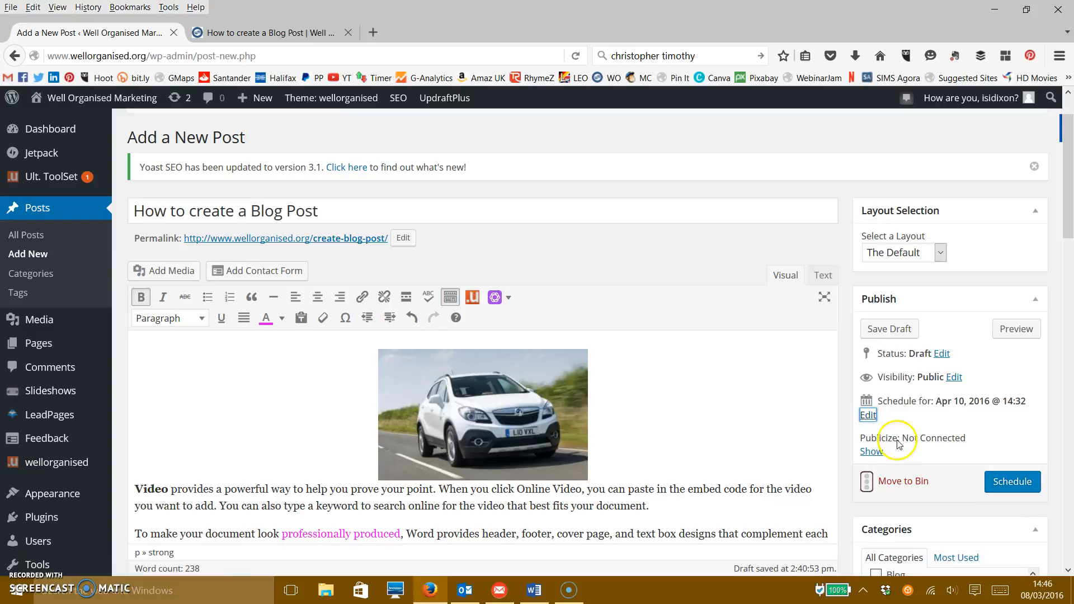